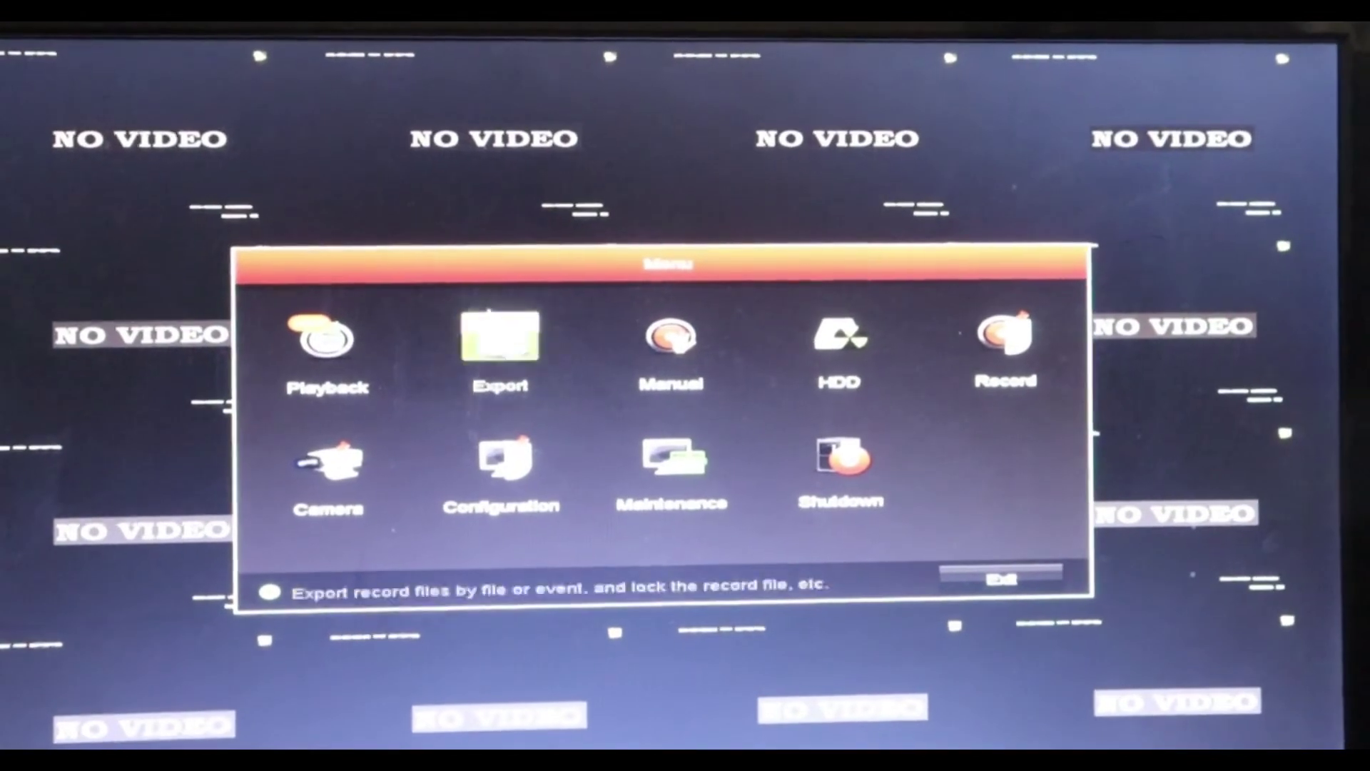
Open the DVR's system Configuration showing language, time zone and system date.
key("Down")
left_click(493, 460)
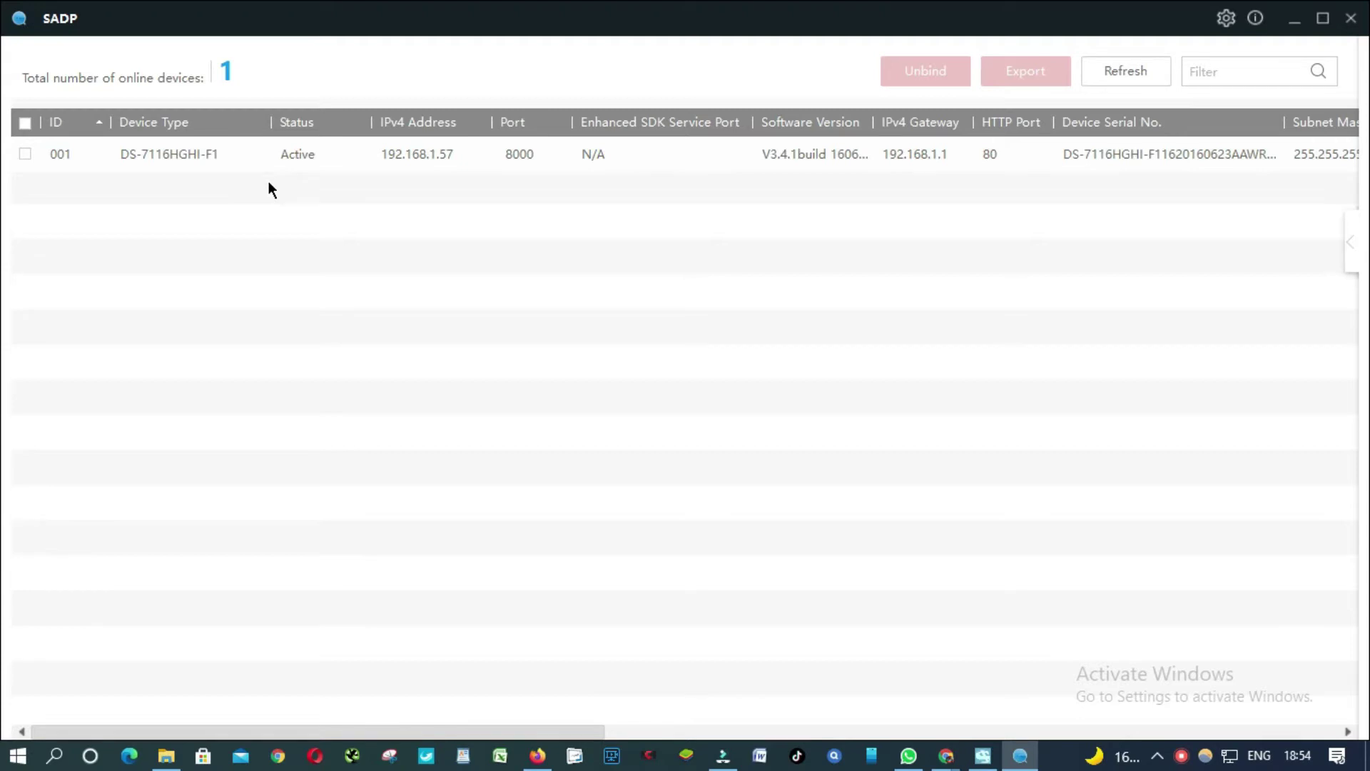
Select the DS-7116HGHI-F1 DVR at 192.168.1.57 in SADP.
left_click(202, 157)
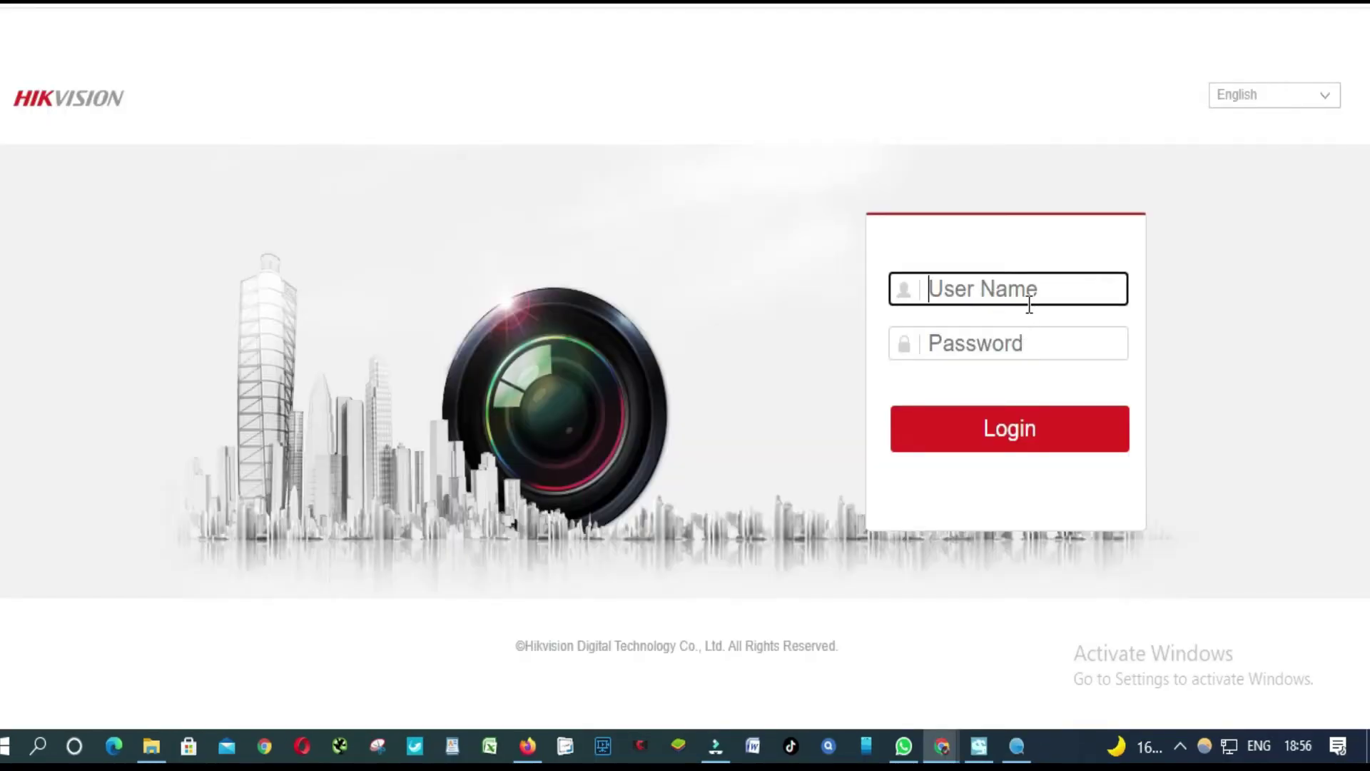
Log in to the DVR web page as admin with the account password.
left_click(971, 289)
type("AD")
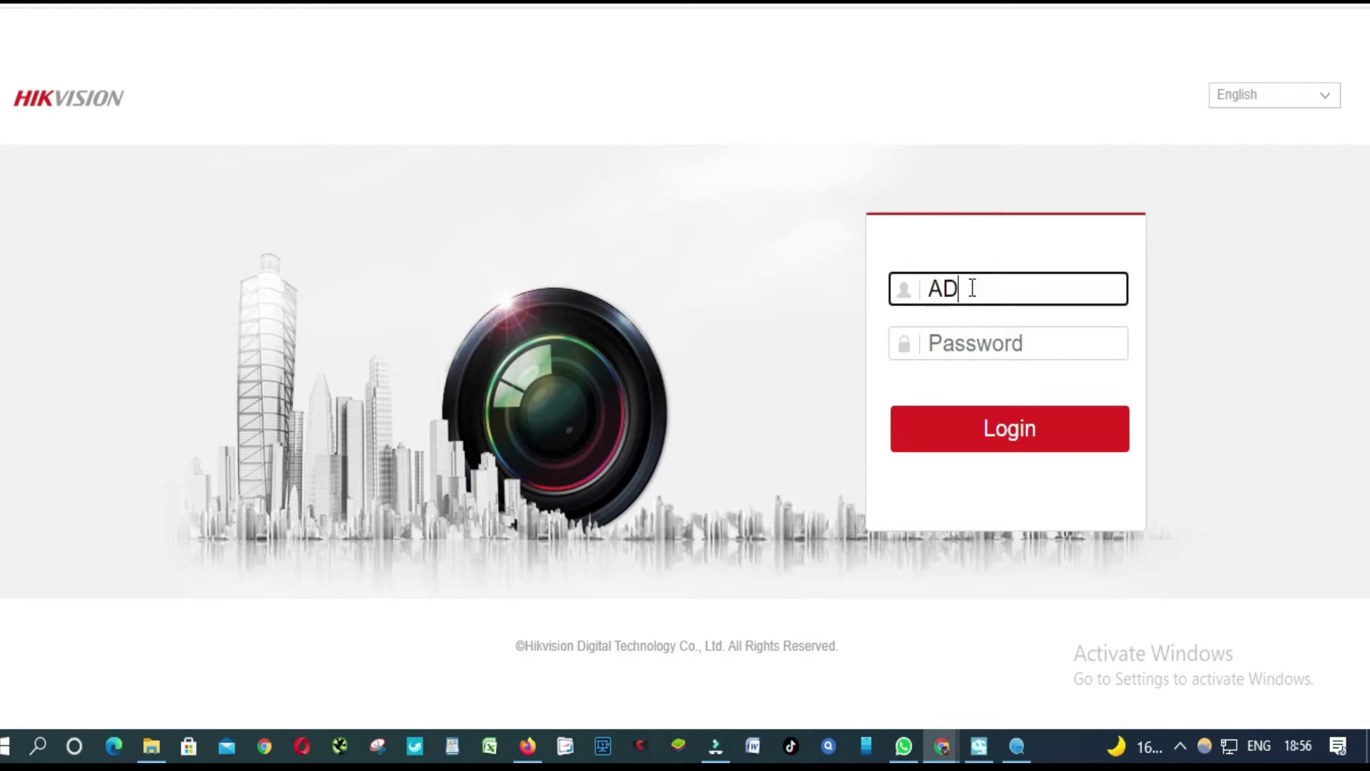
type("MINB")
key("BackSpace")
key("BackSpace")
key("BackSpace")
key("BackSpace")
key("BackSpace")
key("BackSpace")
type("s")
key("BackSpace")
type("admin")
key("Tab")
type("••")
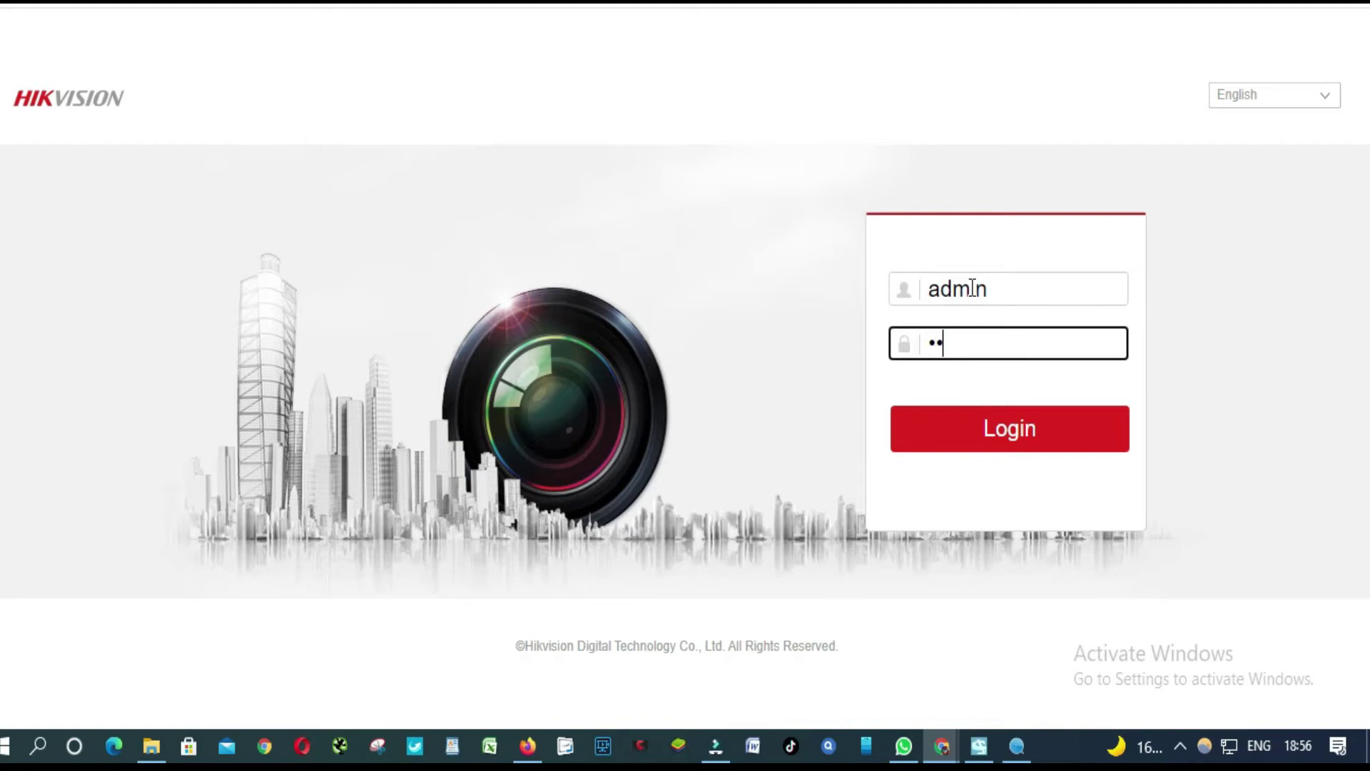
type("••••••••")
key("BackSpace")
key("BackSpace")
key("BackSpace")
key("BackSpace")
key("BackSpace")
key("BackSpace")
key("BackSpace")
key("BackSpace")
key("BackSpace")
key("BackSpace")
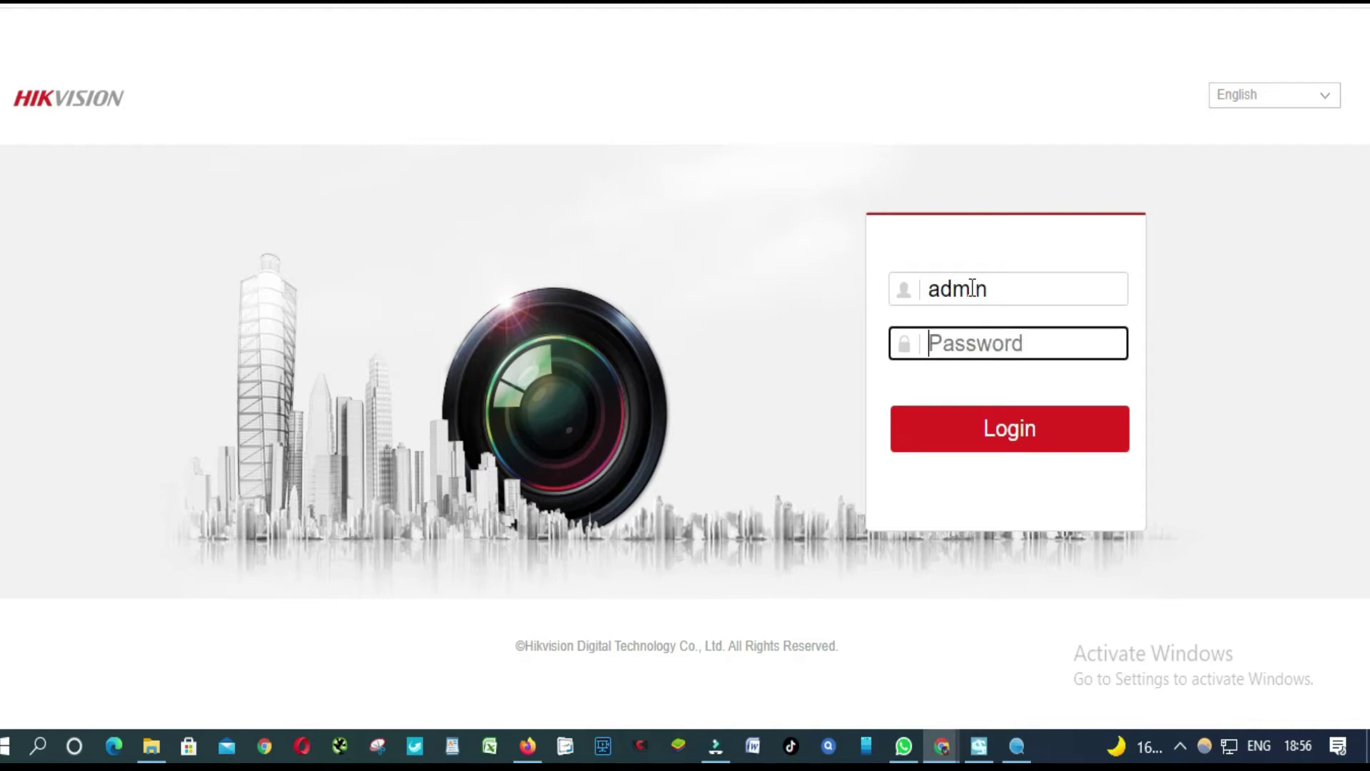
type("•••••")
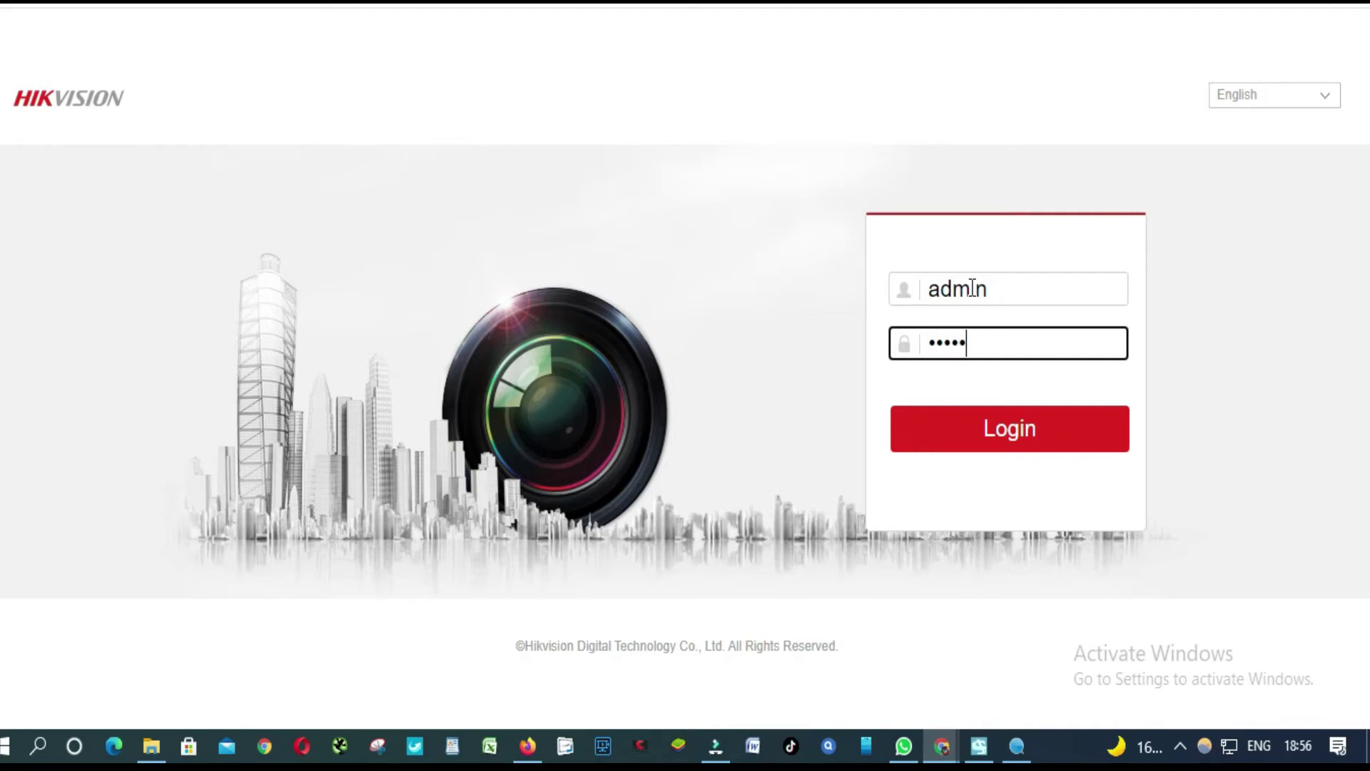
type("•••••")
left_click(1005, 431)
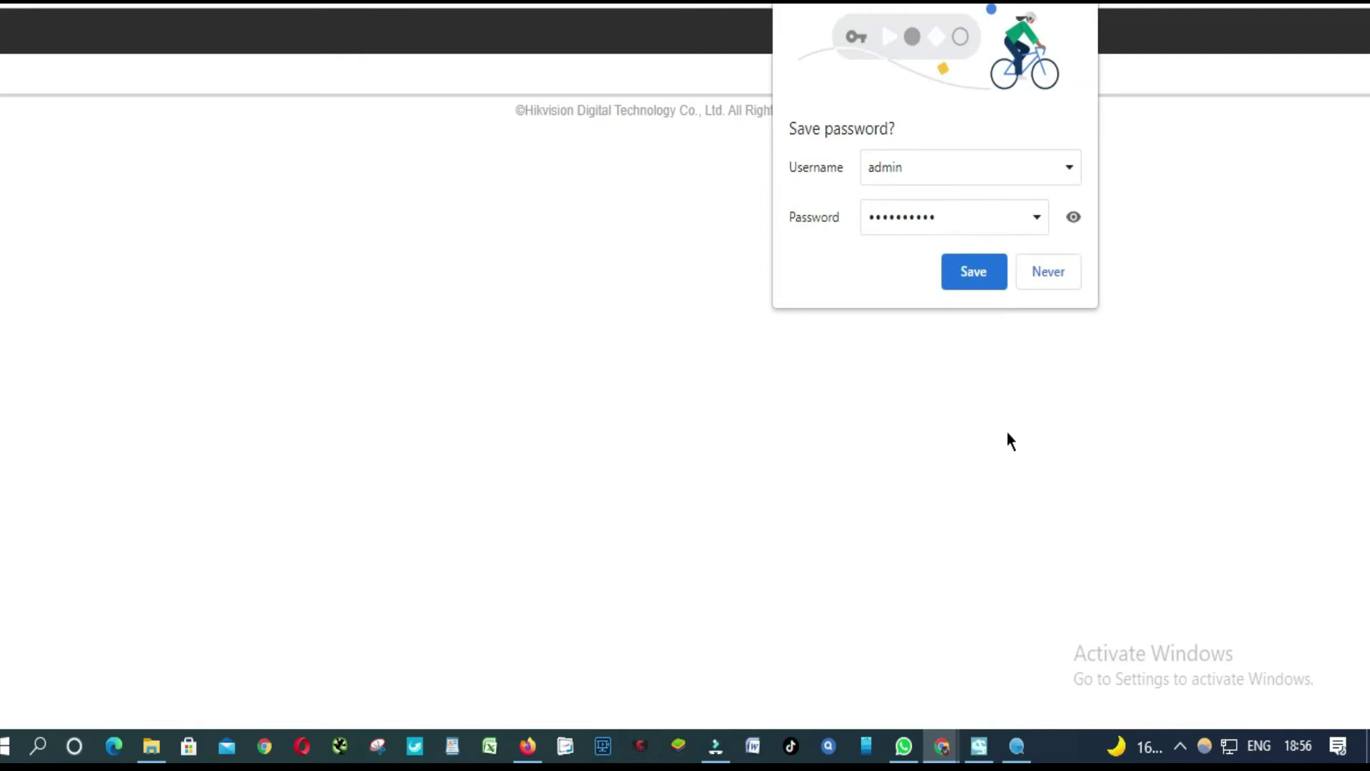
Dismiss Chrome's password prompts and start downloading the WebComponents.exe plug-in in IDM.
left_click(974, 271)
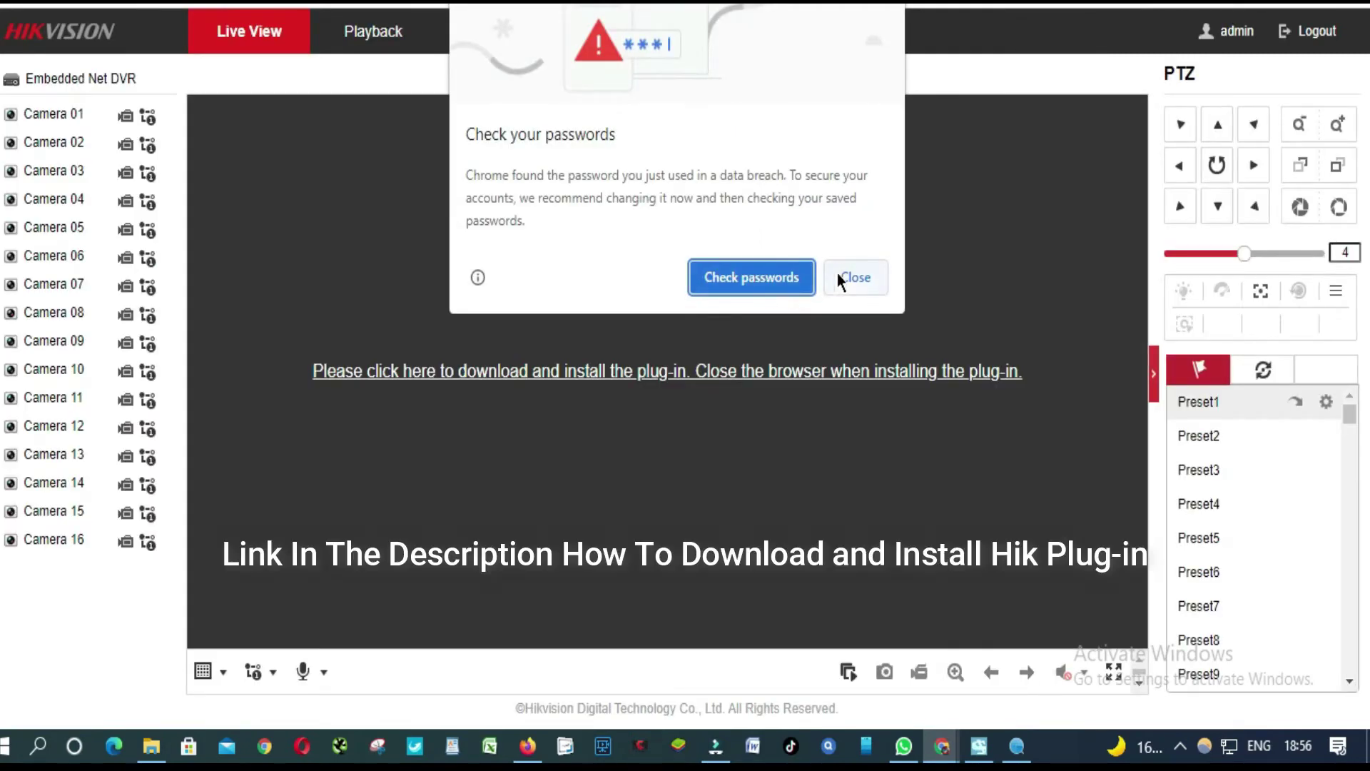
left_click(846, 274)
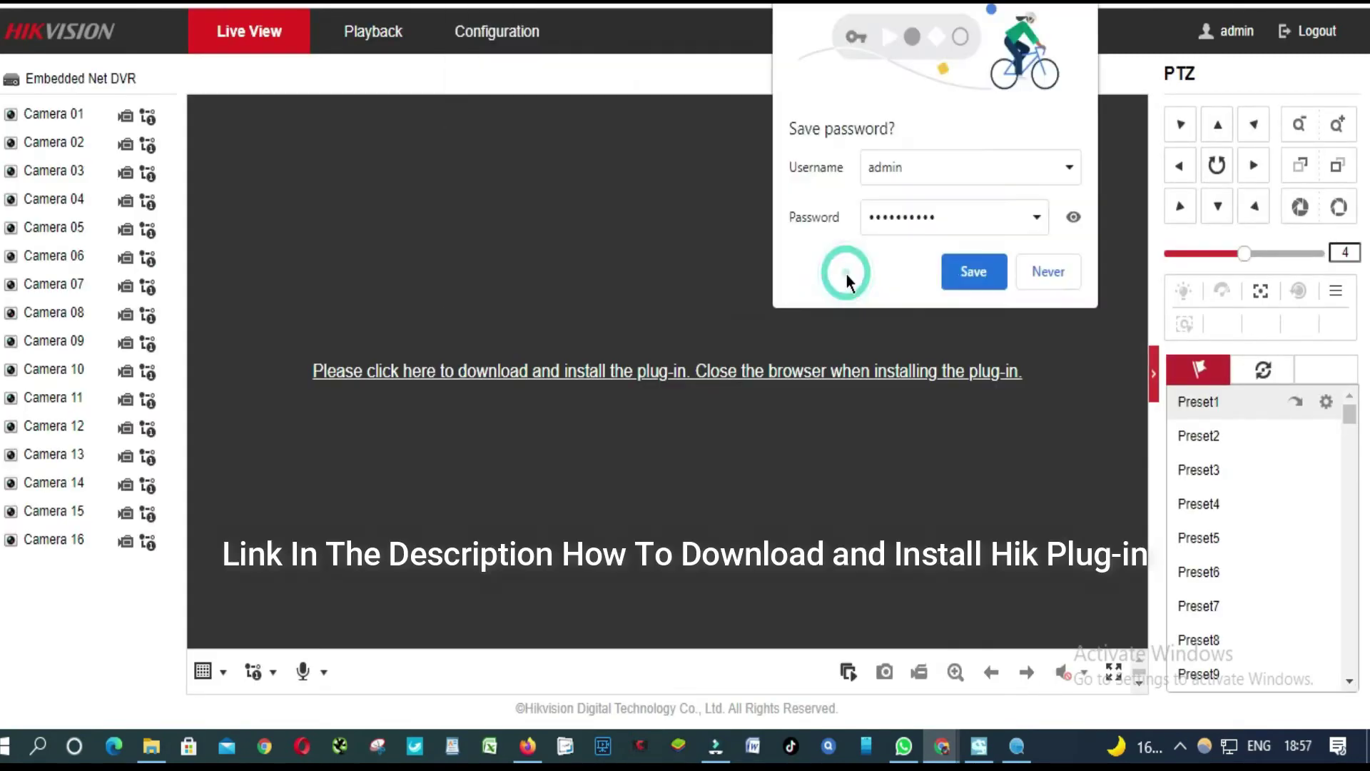
left_click(973, 272)
left_click(706, 375)
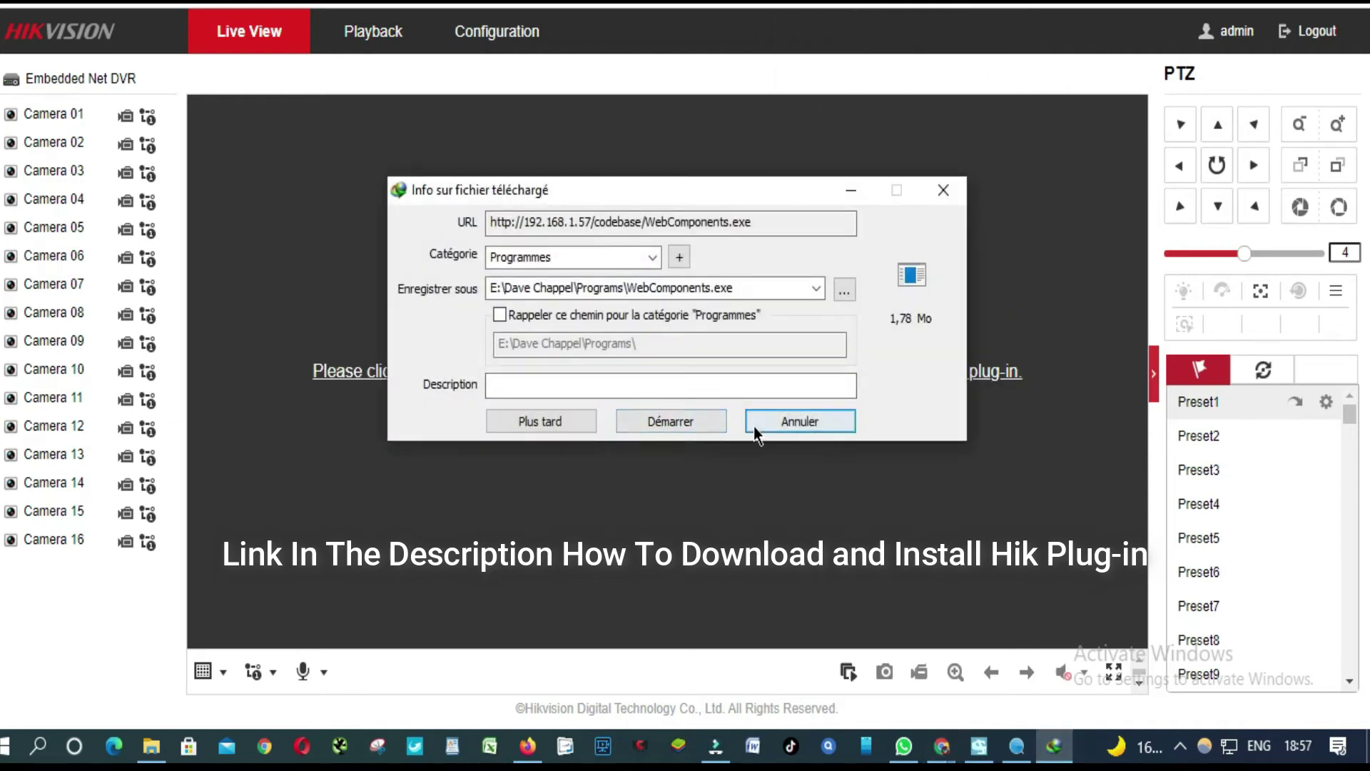
left_click(686, 425)
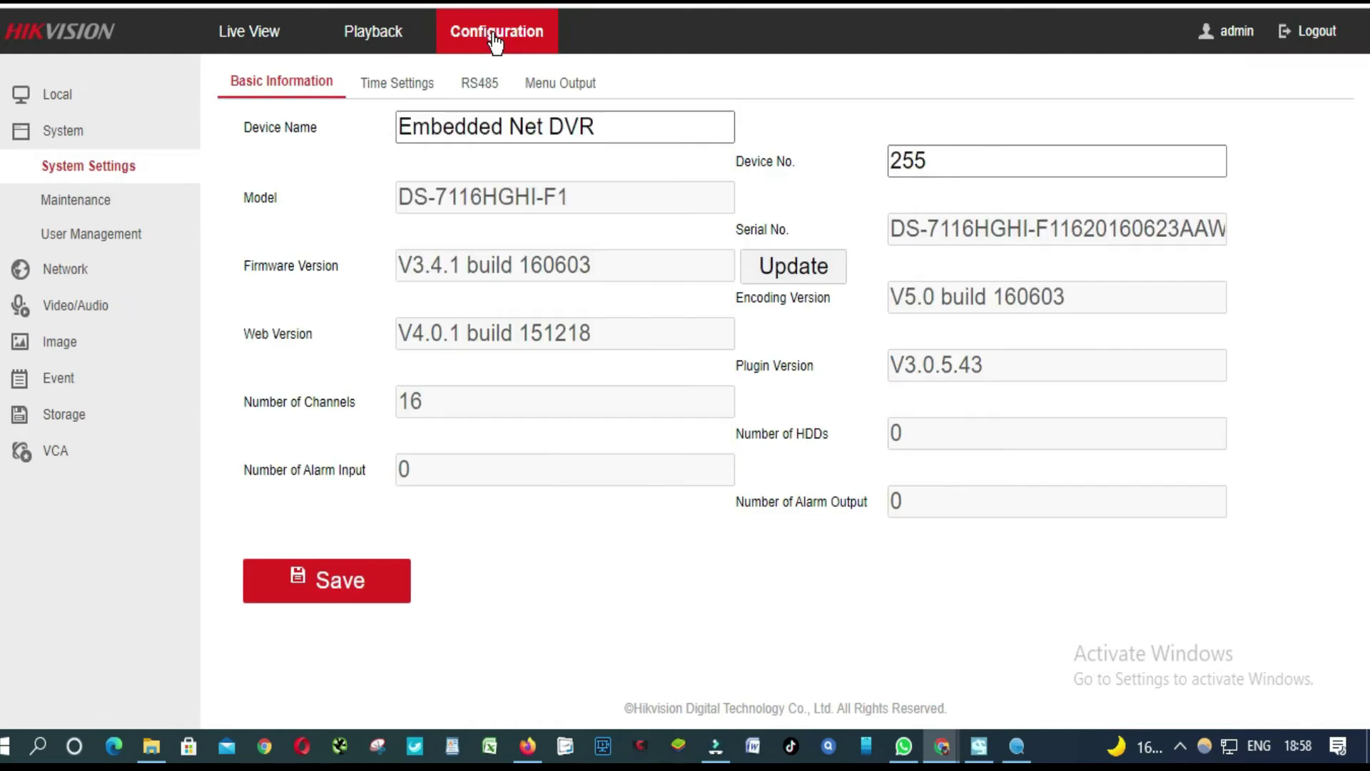
Highlight firmware V3.4.1 build 160603 and copy the model number DS-7116HGHI-F1.
mouse_move(398, 265)
left_mouse_down()
mouse_move(618, 270)
mouse_move(383, 271)
left_mouse_up()
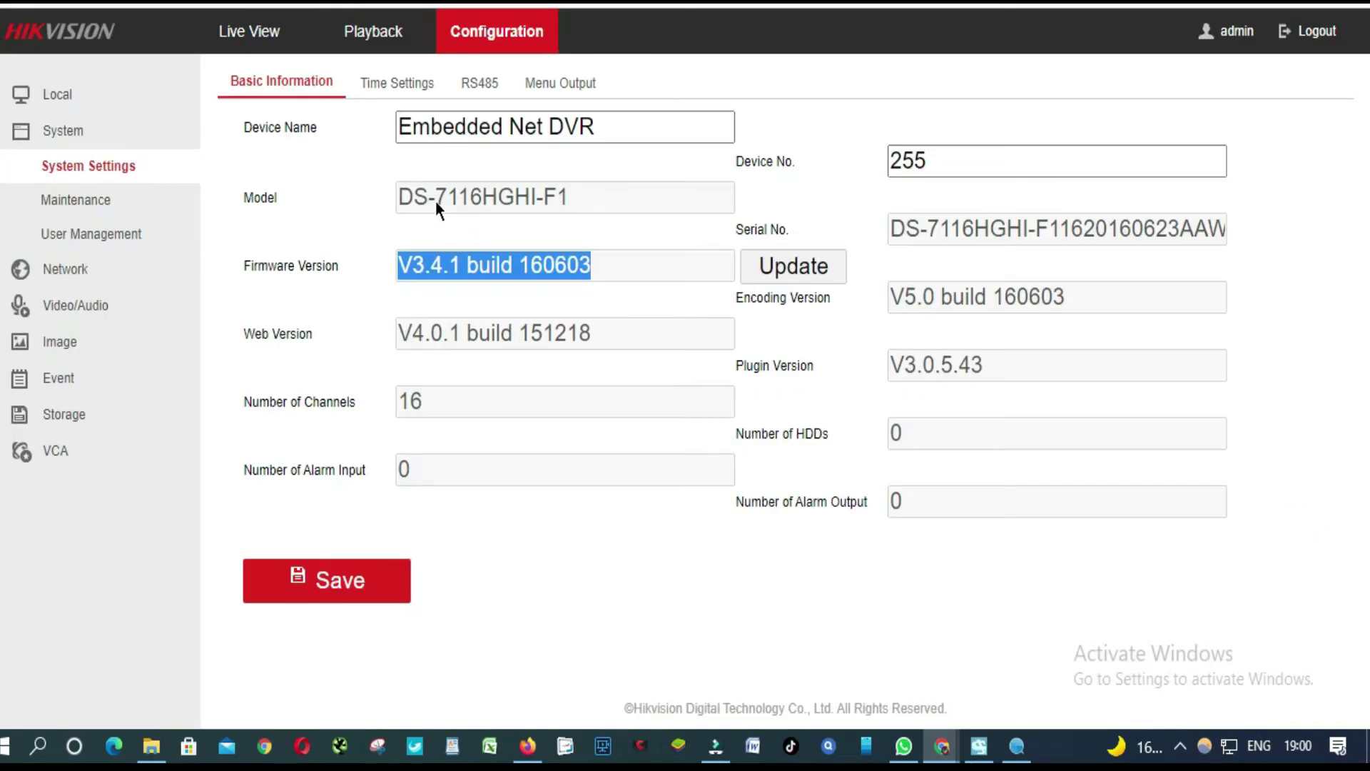
left_click(482, 196)
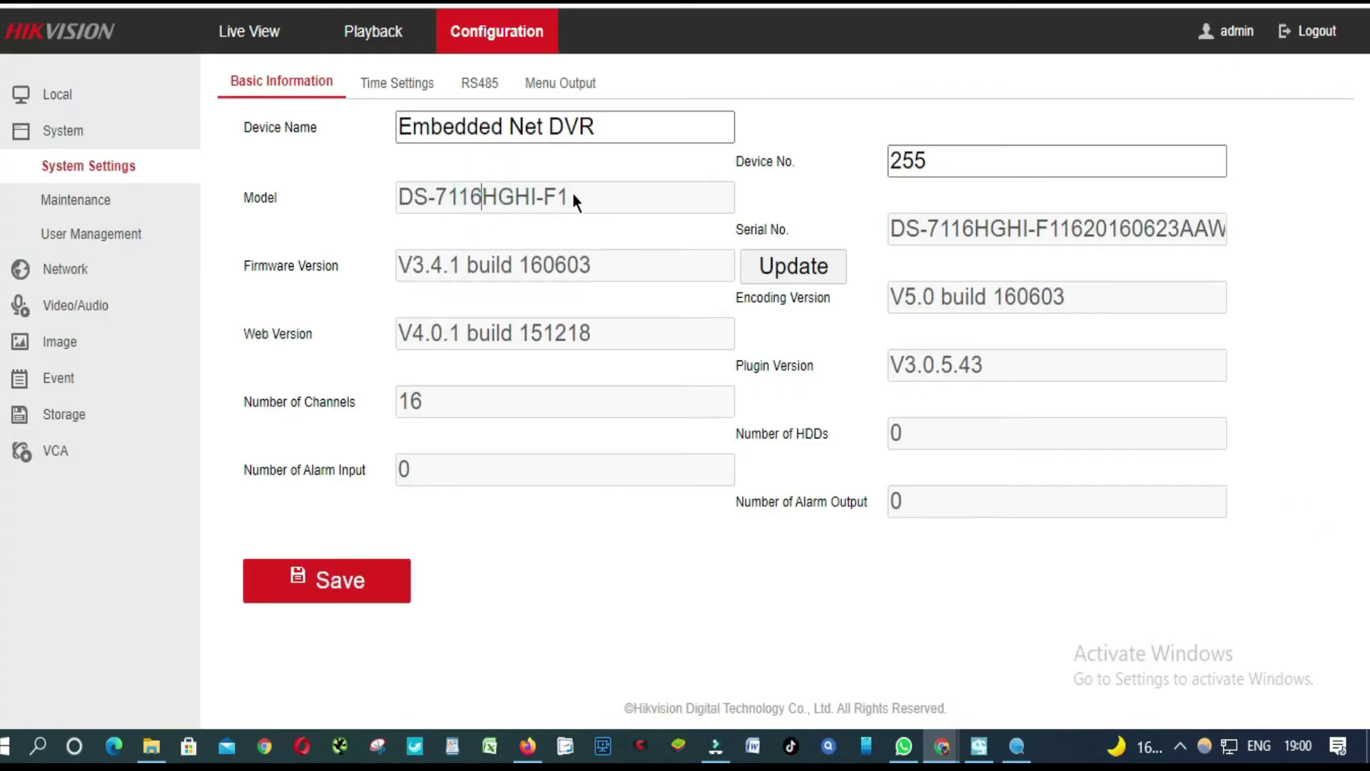
triple_click(449, 199)
right_click(450, 198)
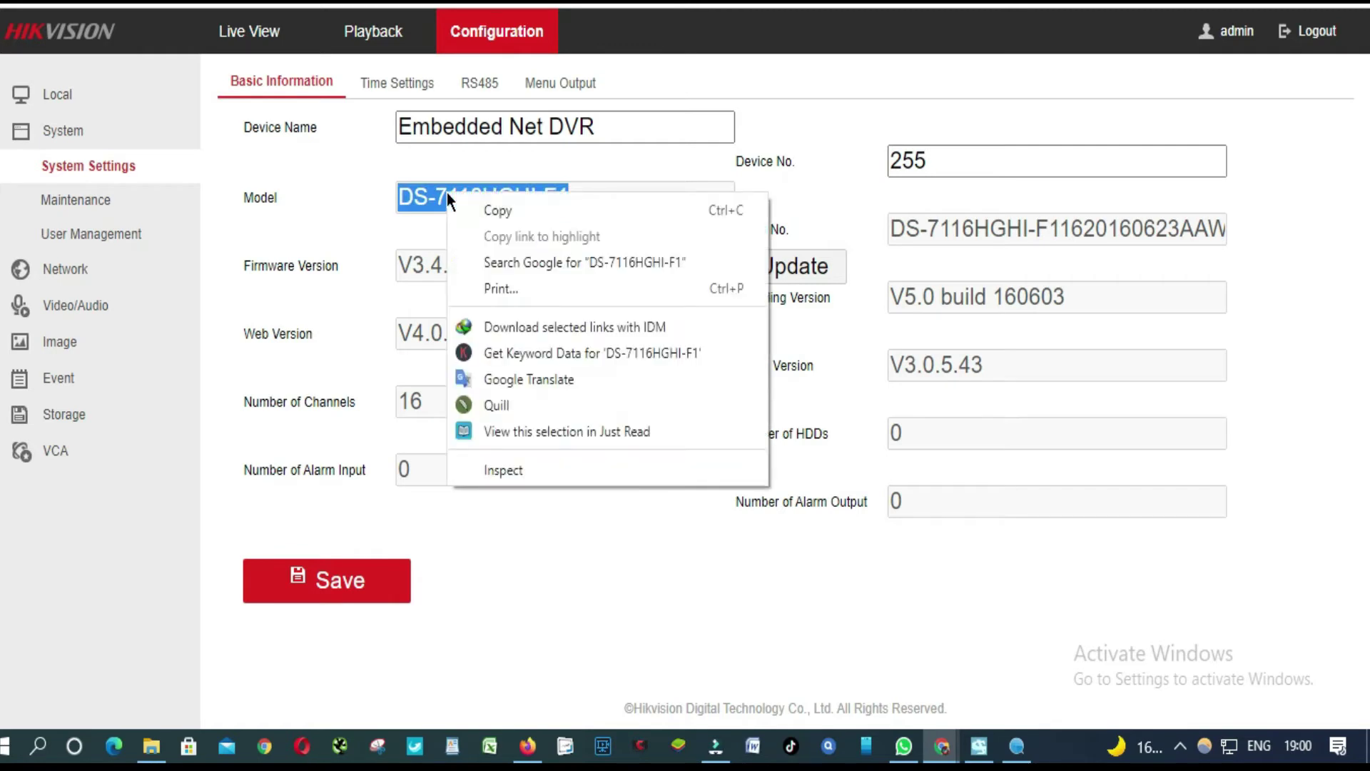
left_click(502, 208)
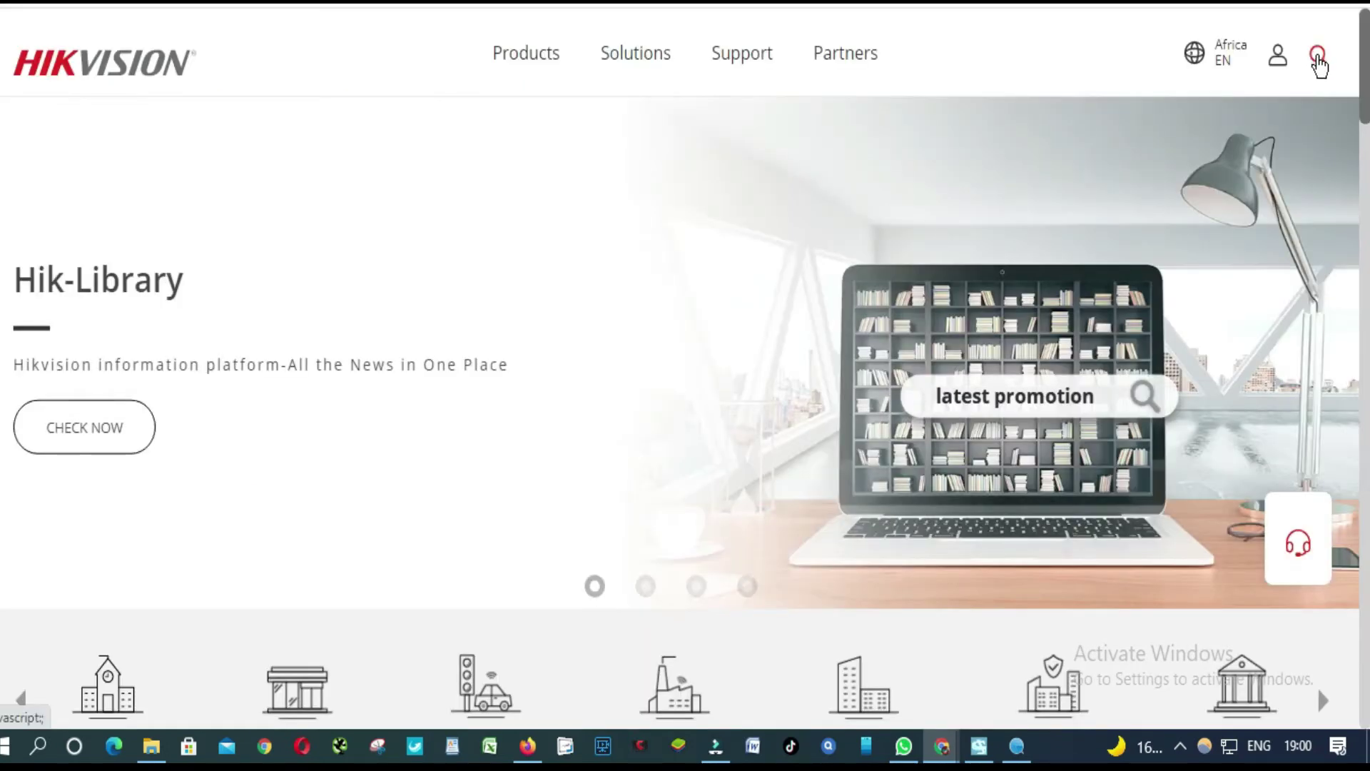
Search the Hikvision site for the pasted DS-7116HGHI-F1 and accept the cookie banner.
left_click(1316, 58)
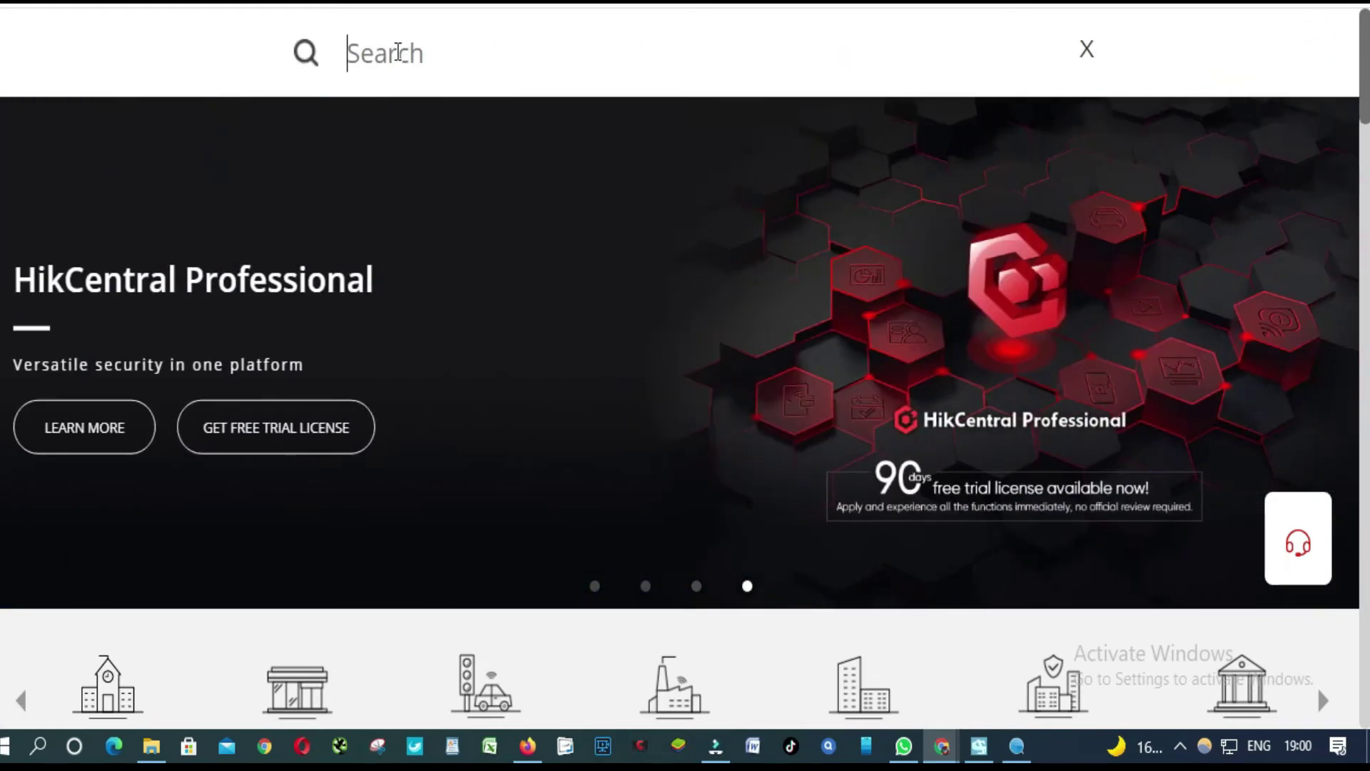
key("ctrl+v")
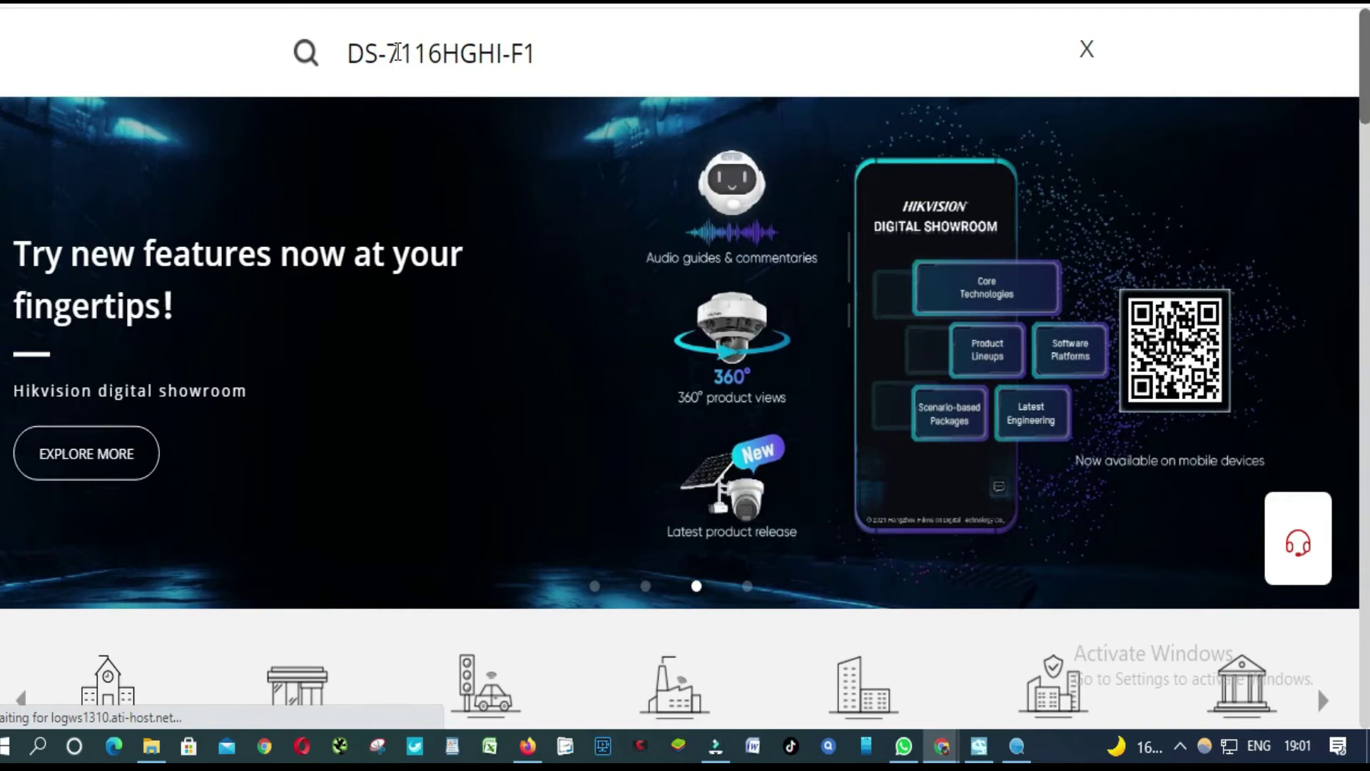
key("Return")
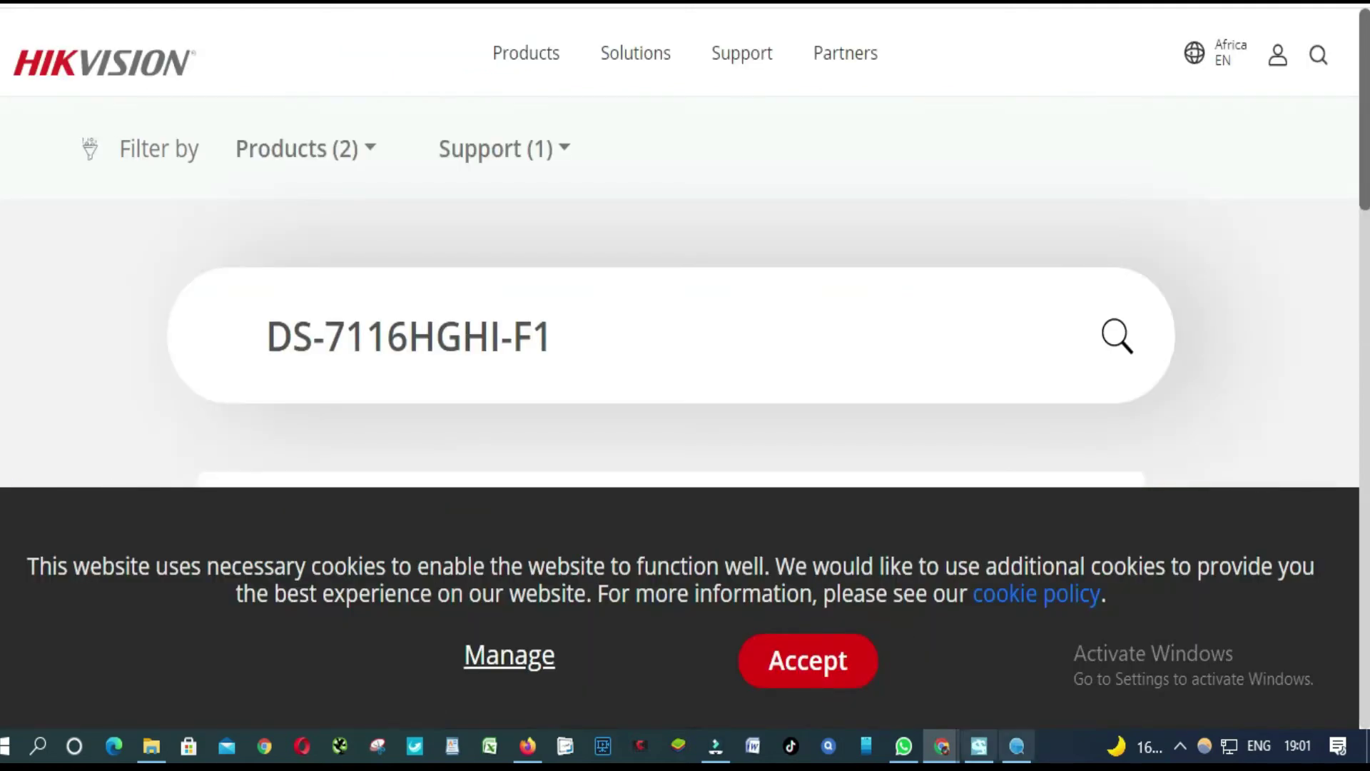
left_click(841, 671)
scroll(705, 493, "down", 5)
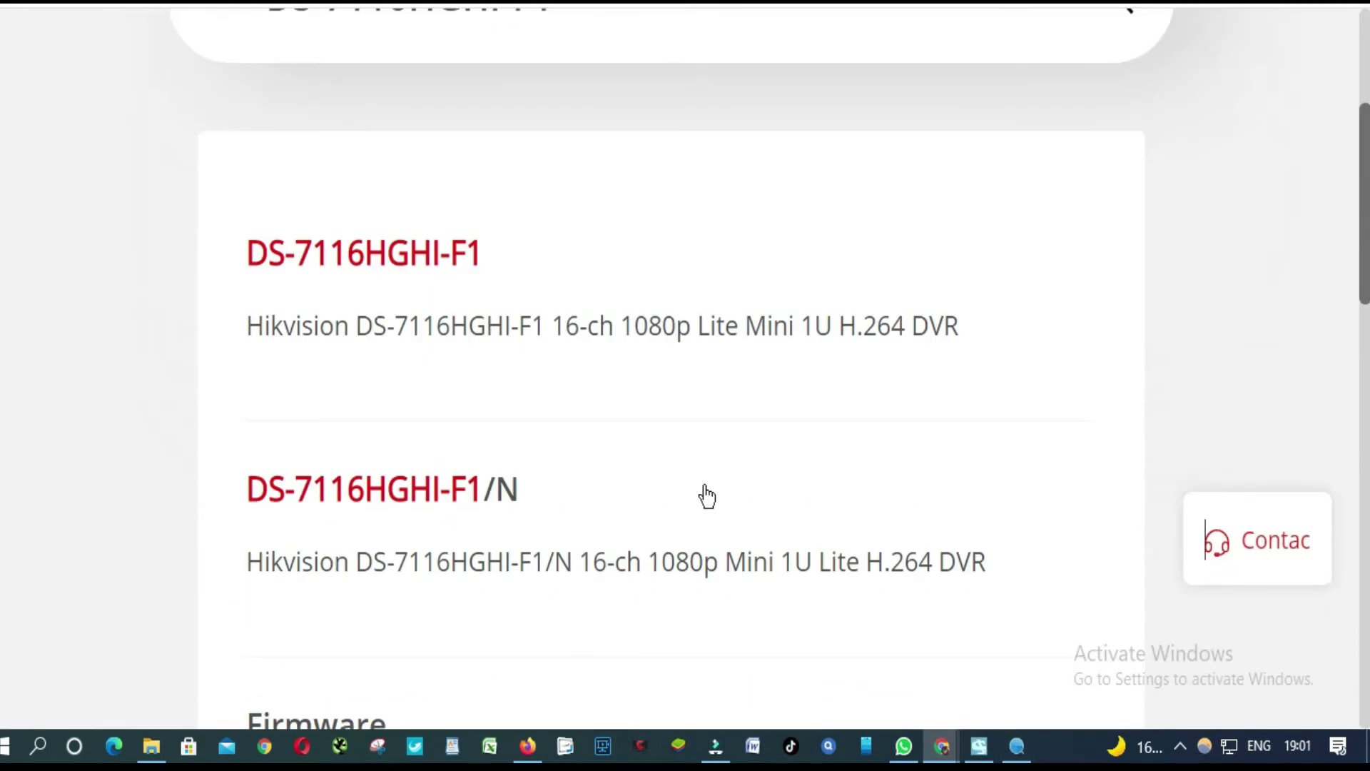
scroll(706, 496, "up", 2)
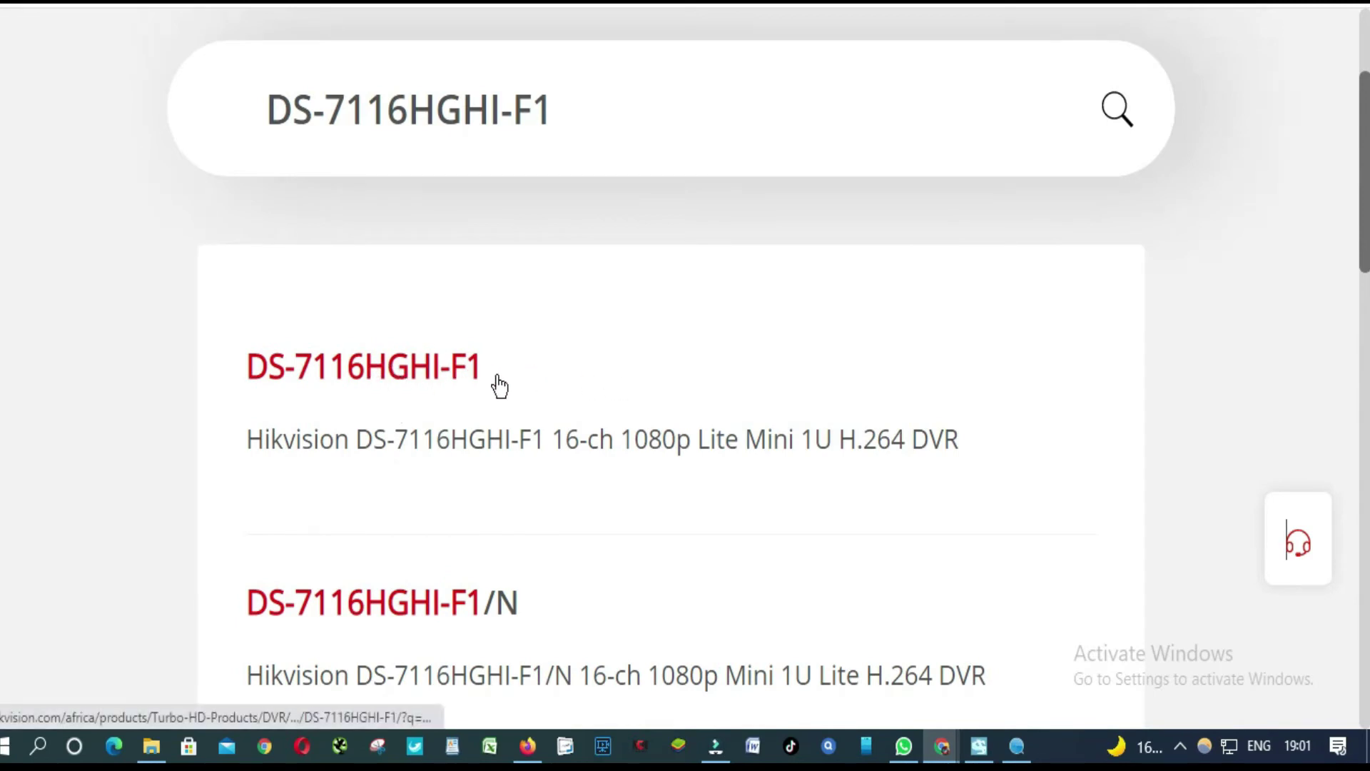
scroll(428, 386, "down", 2)
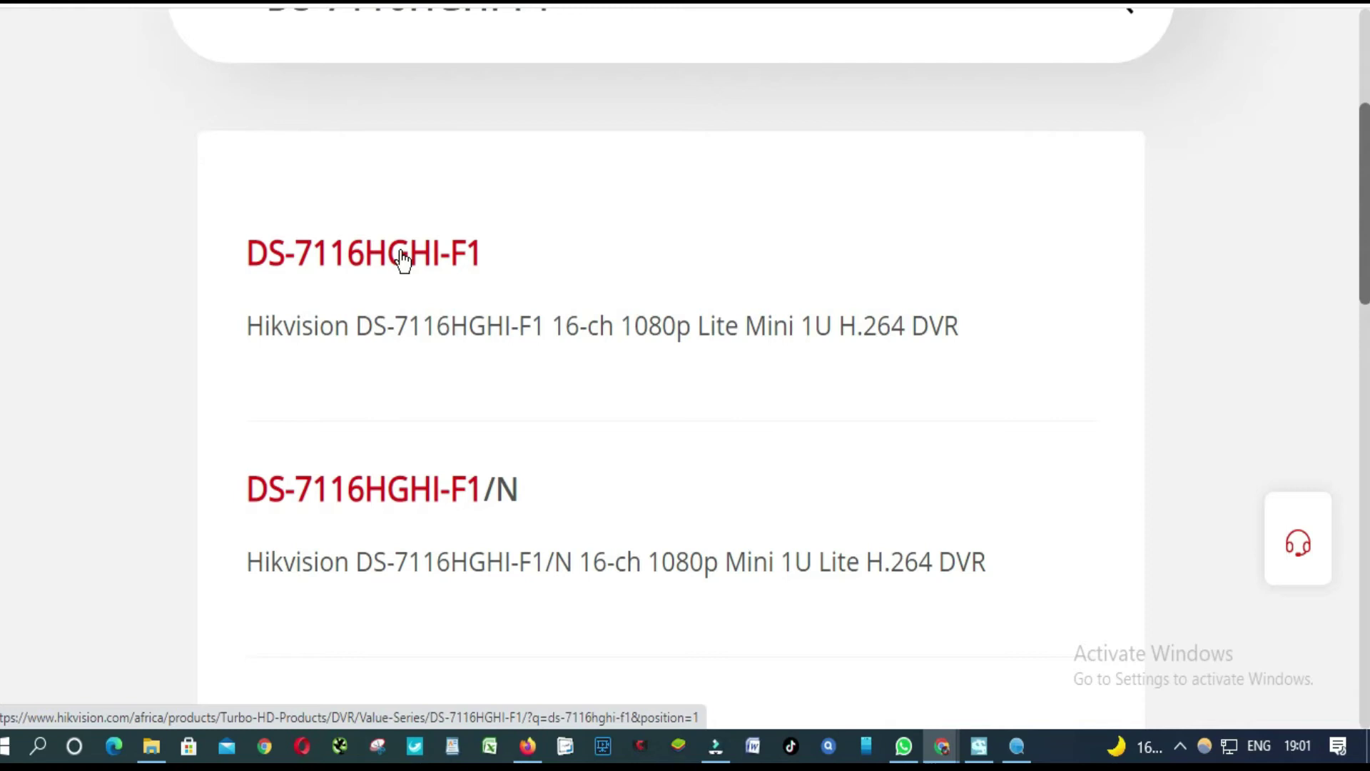
Open the DS-7116HGHI-F1 result and scroll through its 16-ch 1080p Lite DVR specifications.
left_click(403, 261)
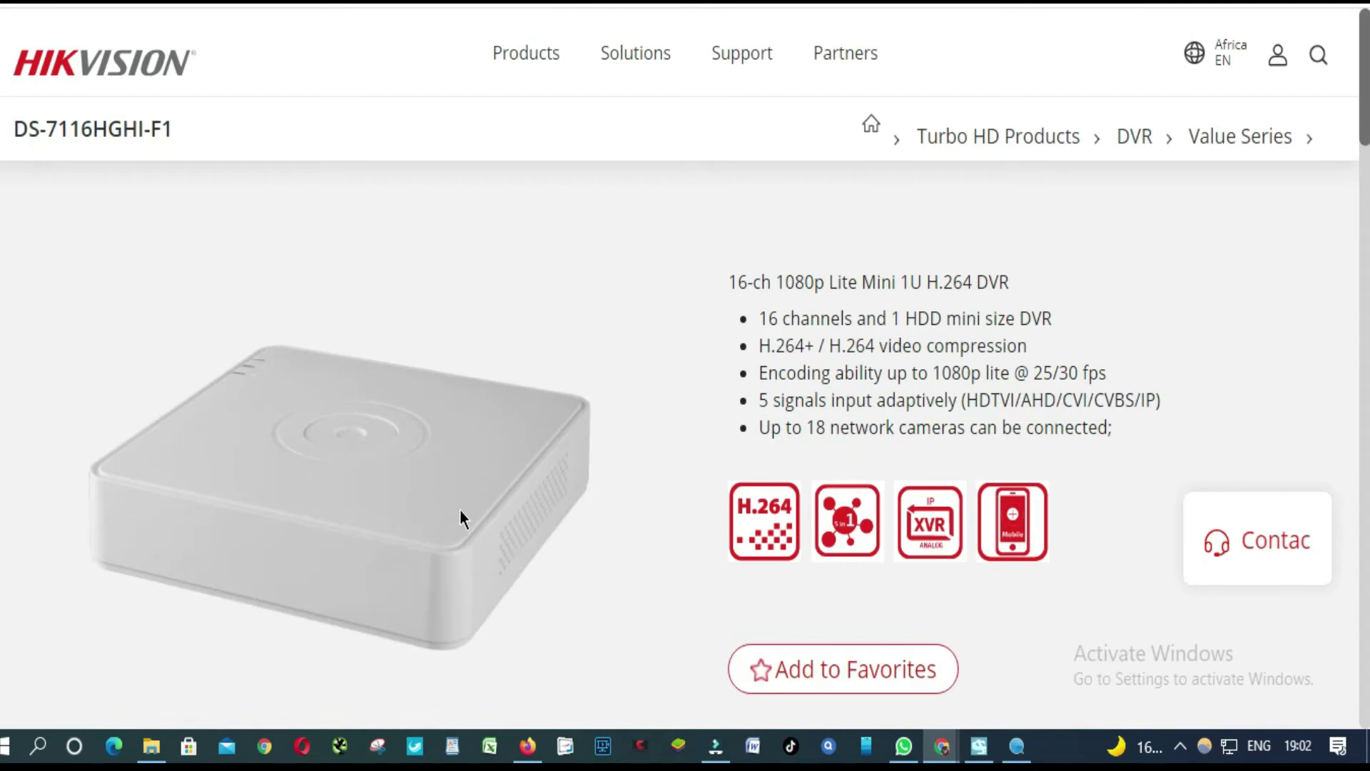
scroll(460, 508, "down", 8)
scroll(456, 358, "up", 6)
scroll(456, 358, "down", 5)
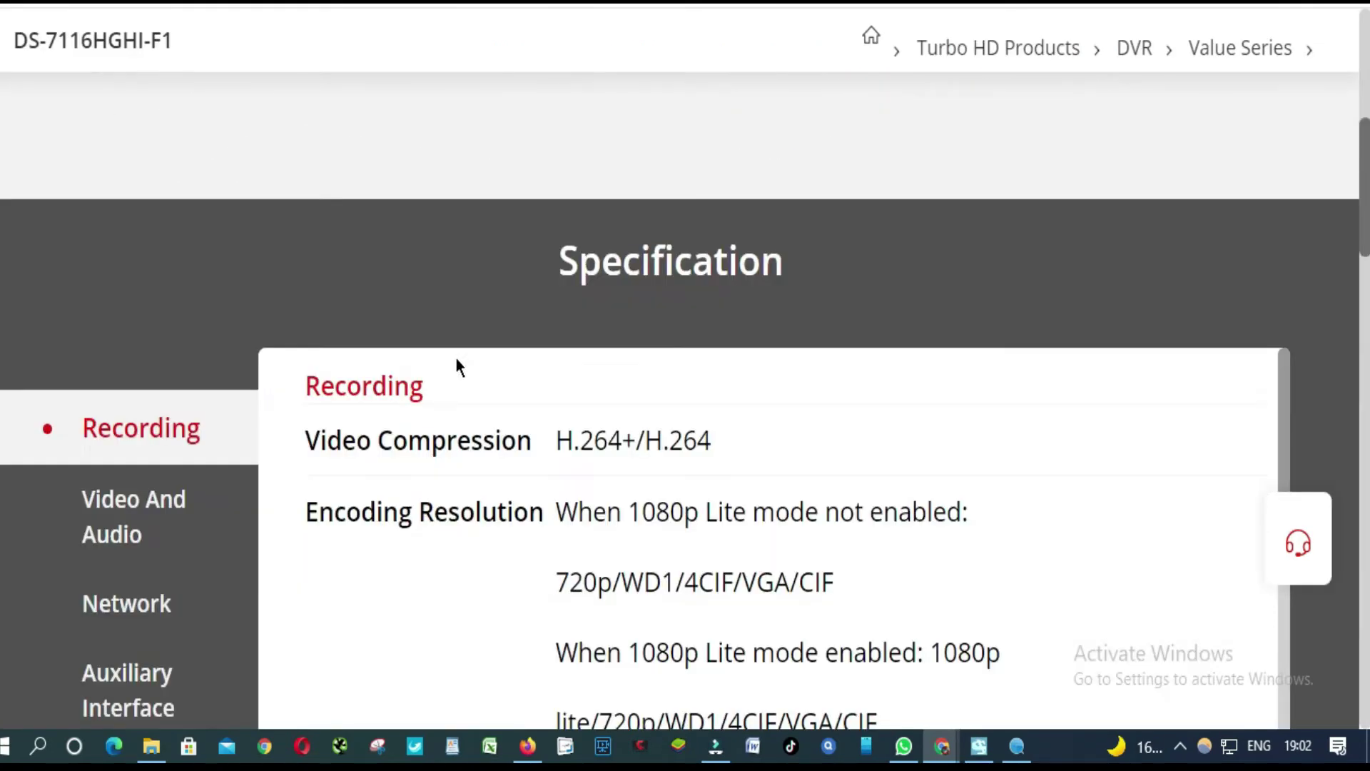
scroll(456, 358, "down", 5)
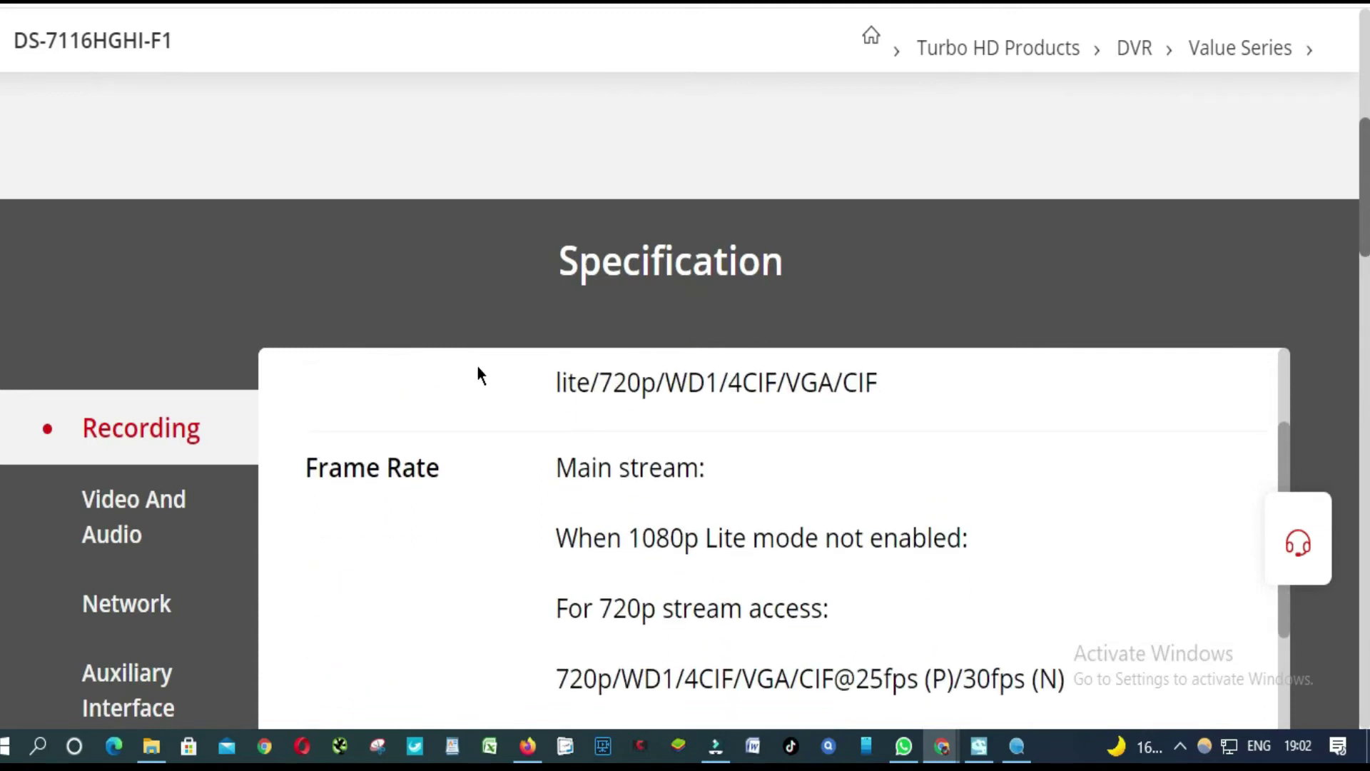
scroll(606, 490, "down", 15)
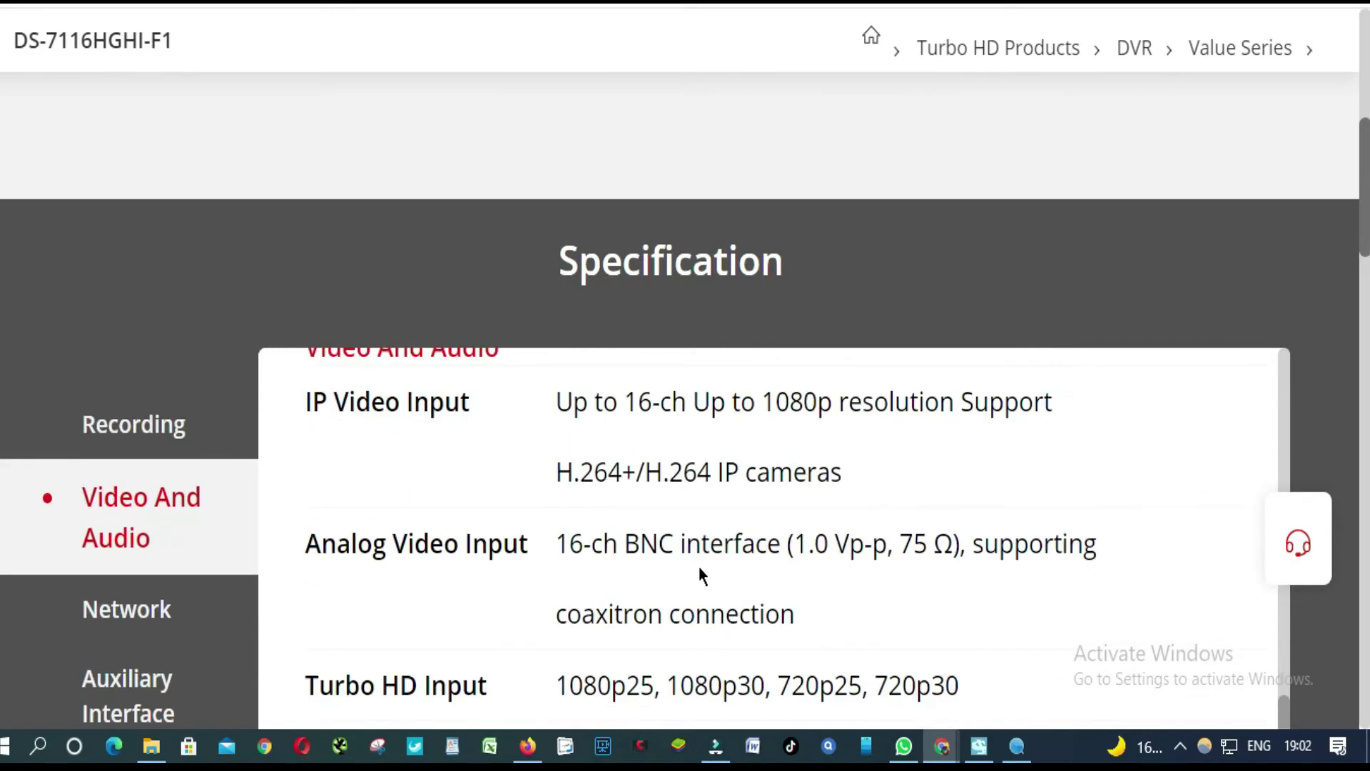
scroll(704, 566, "down", 10)
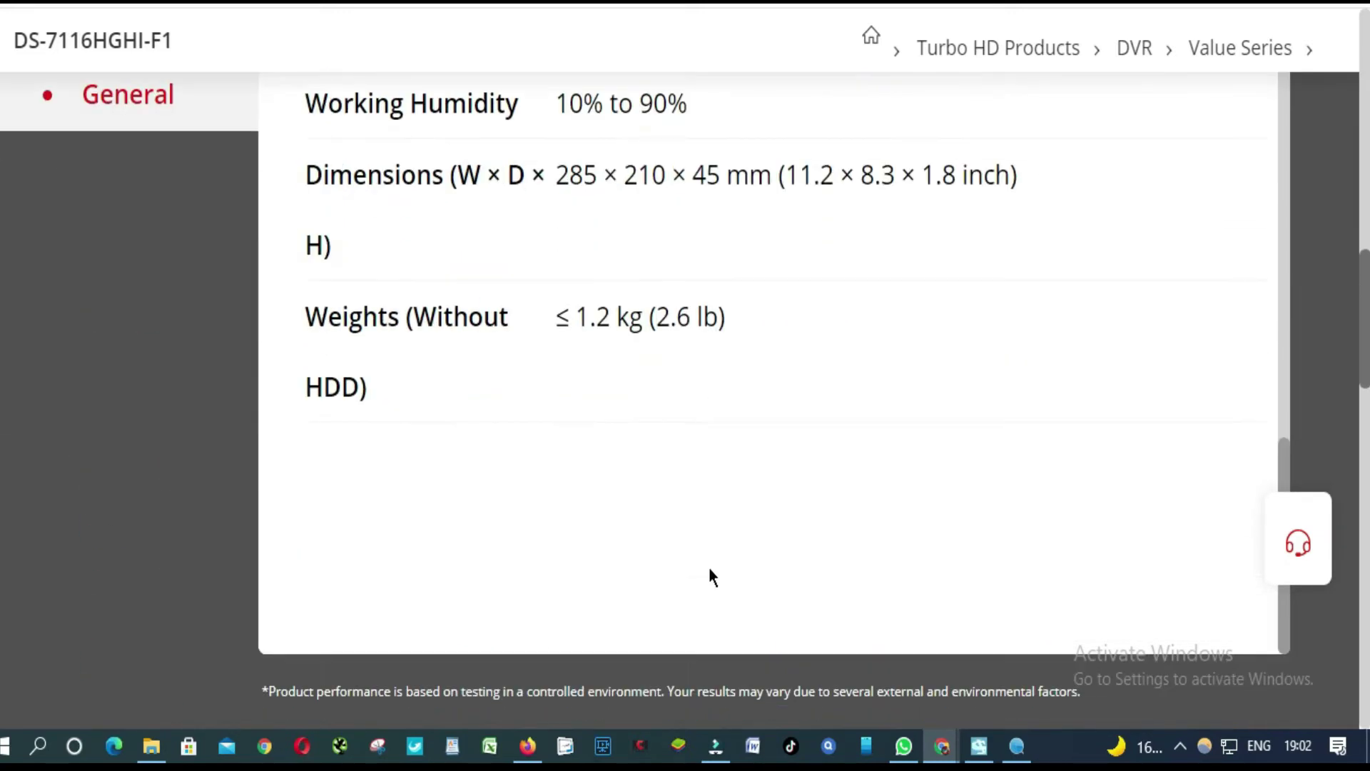
Bring up the Download Center's Firmware section listing Europe and Asia V4.30.122_201107.
scroll(709, 568, "down", 7)
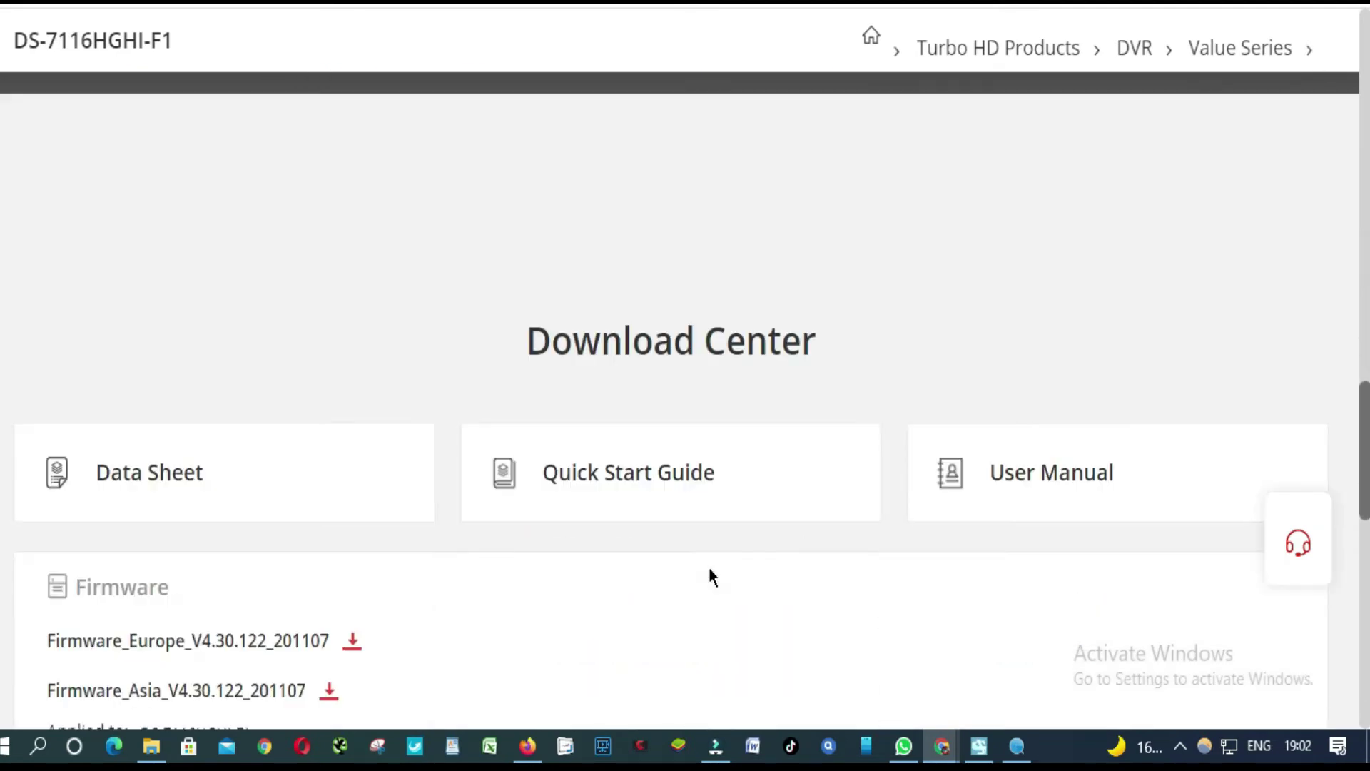
scroll(594, 206, "down", 2)
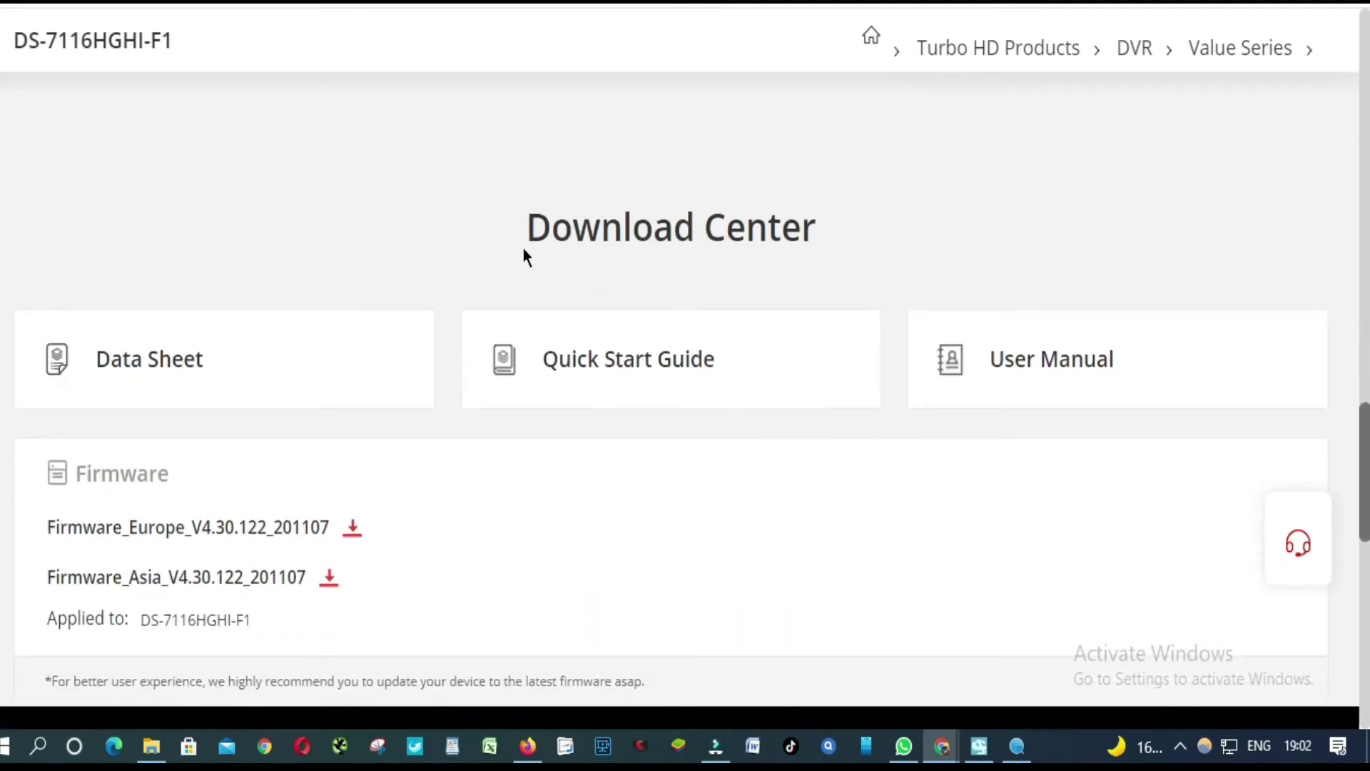
scroll(229, 494, "down", 2)
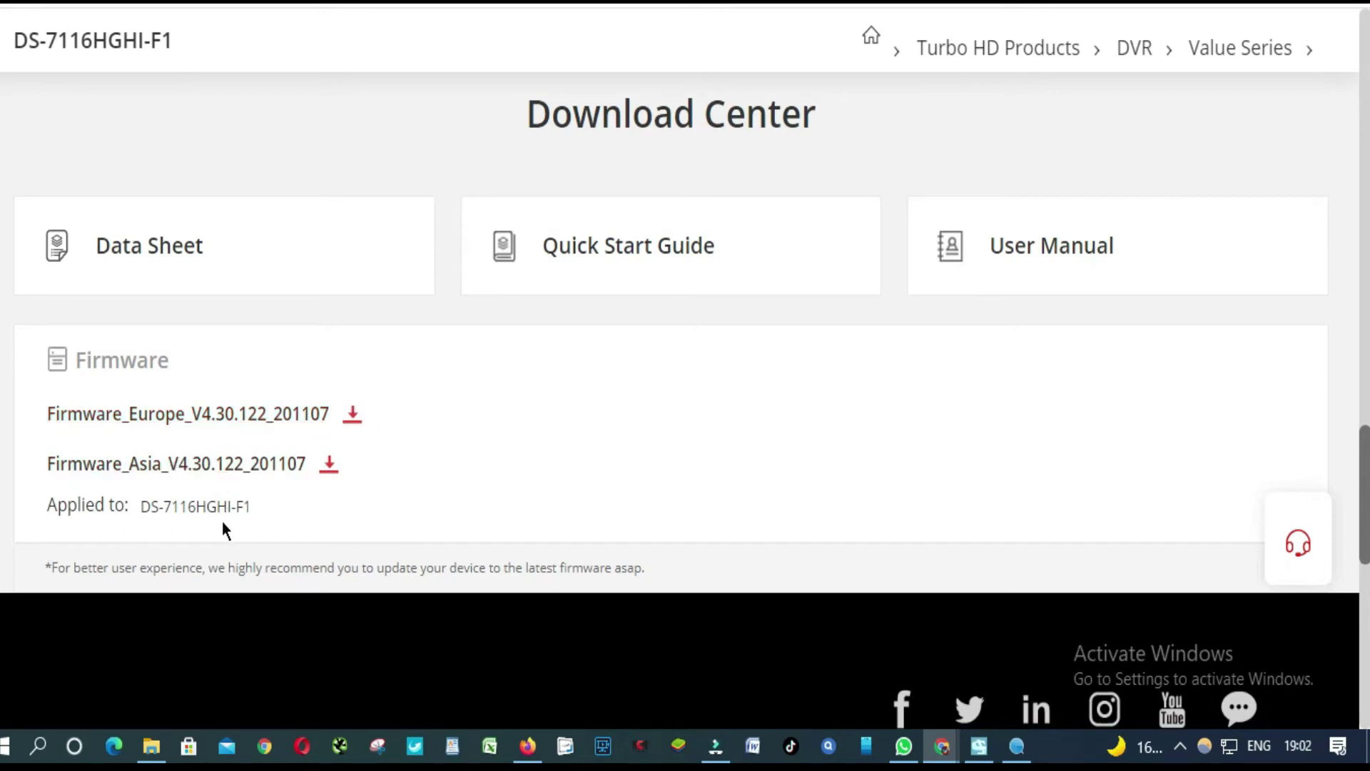
left_click(253, 510)
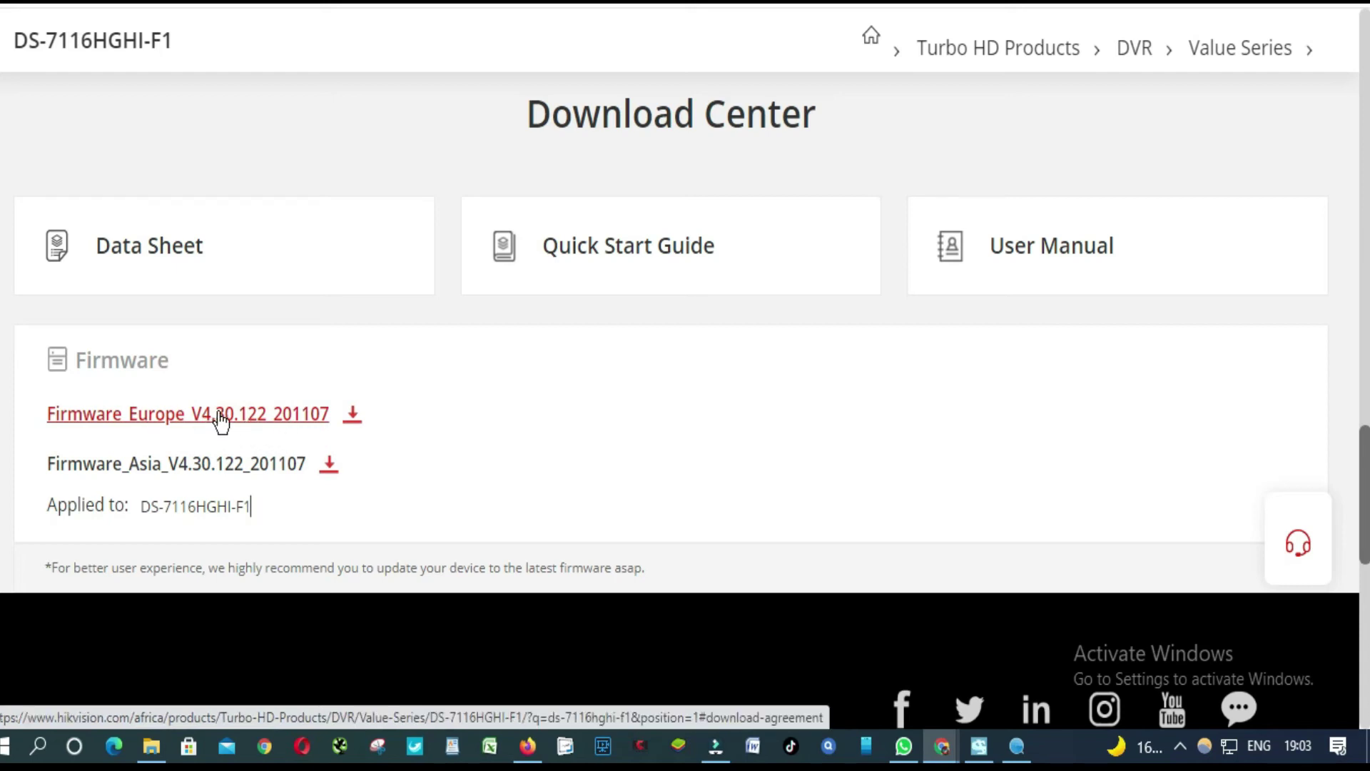
Request the Firmware_Europe_V4.30.122_201107 download and agree to the license terms.
left_click(353, 417)
scroll(742, 662, "down", 4)
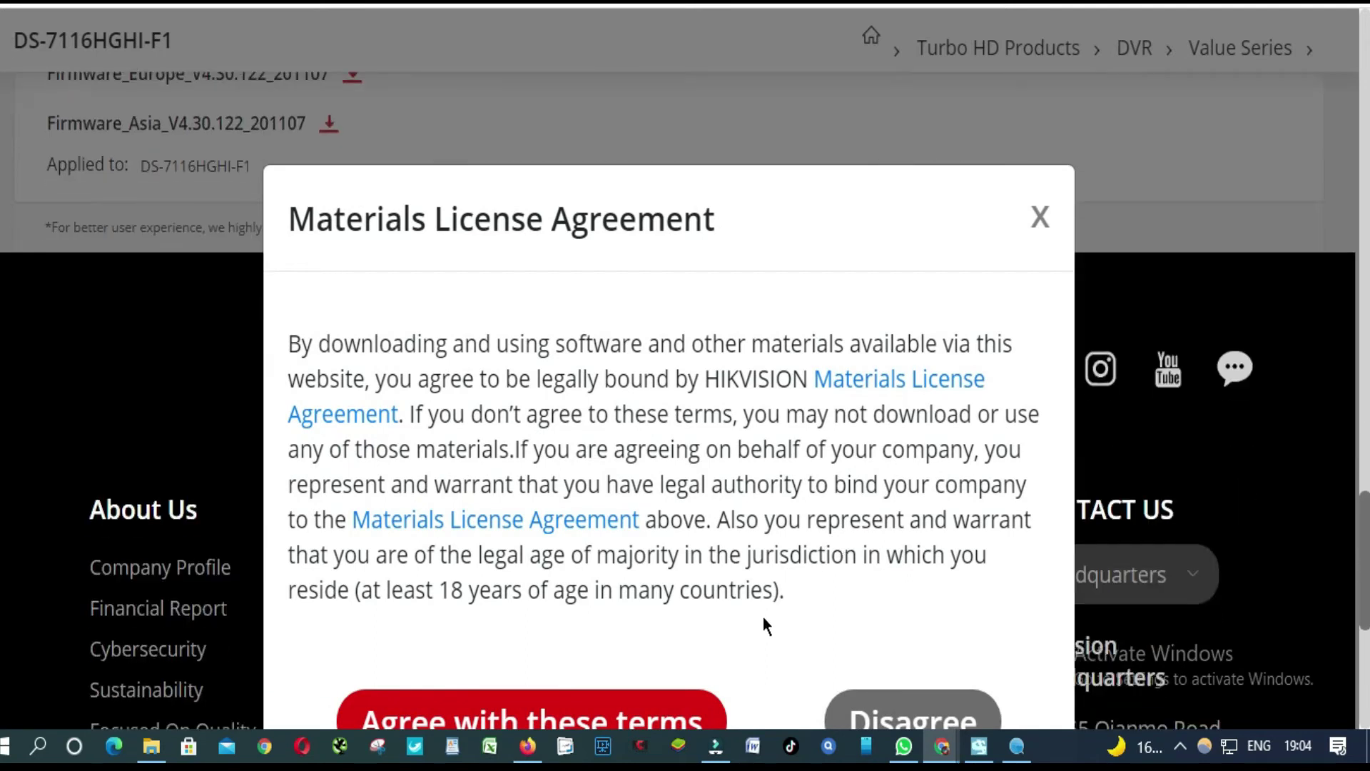
left_click_drag(638, 178, 628, 136)
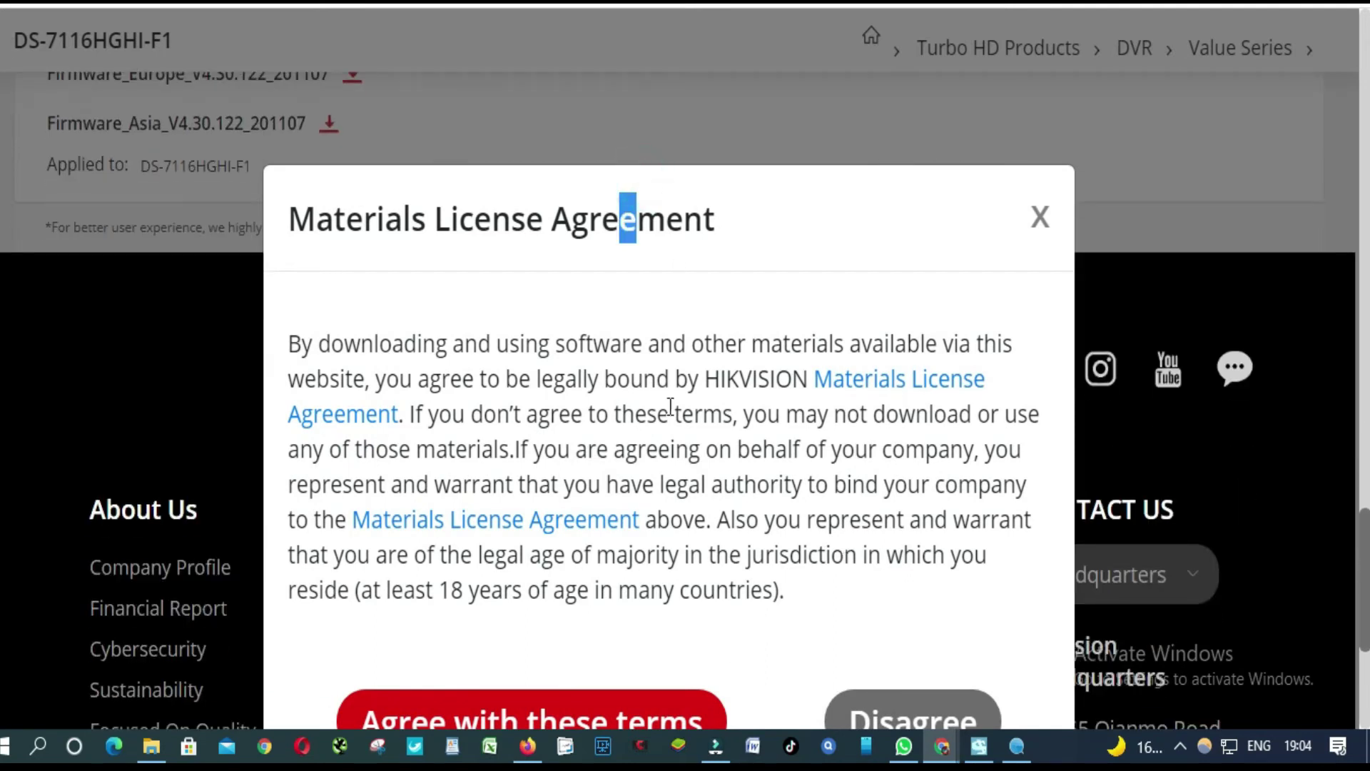
left_click(568, 715)
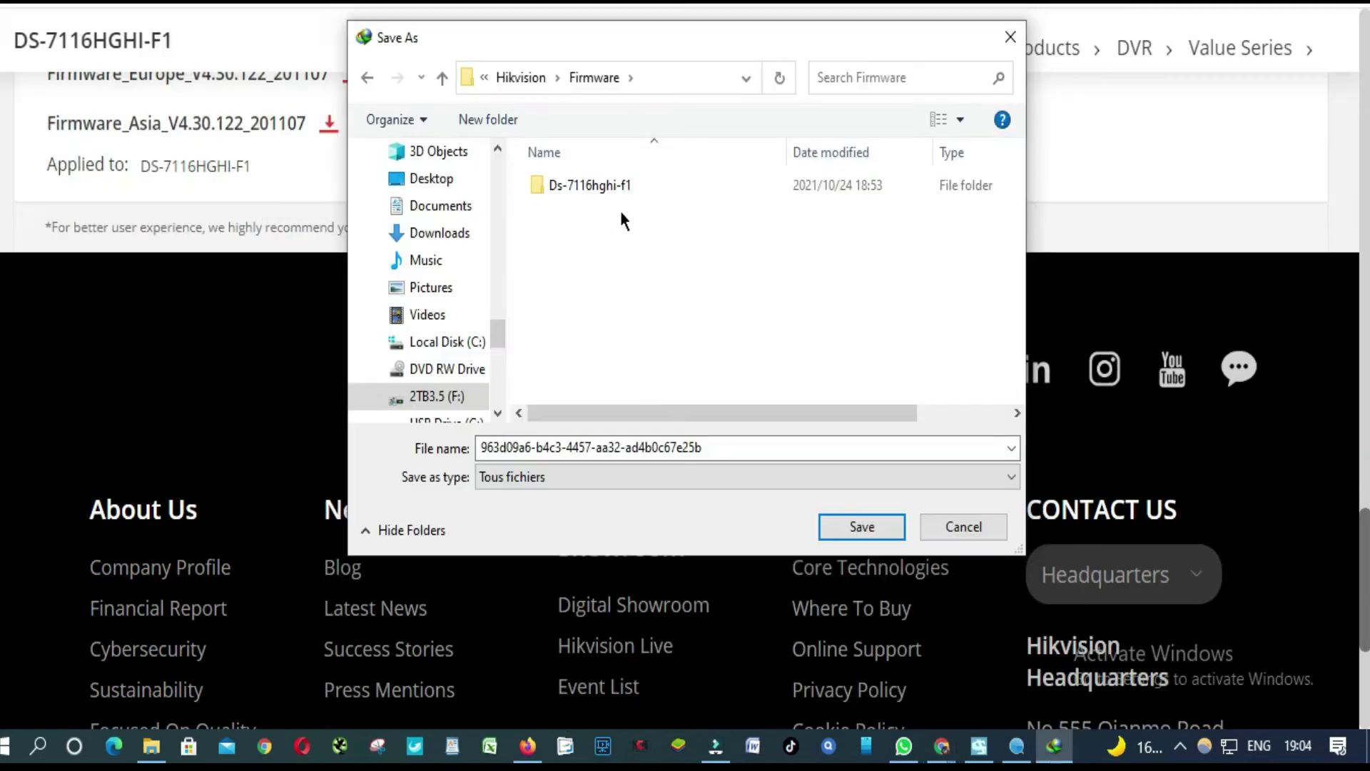
Save the 15,08 Mo firmware ZIP into F:\Hikvision\Firmware\Ds-7116hghi-f1 and start downloading.
double_click(572, 191)
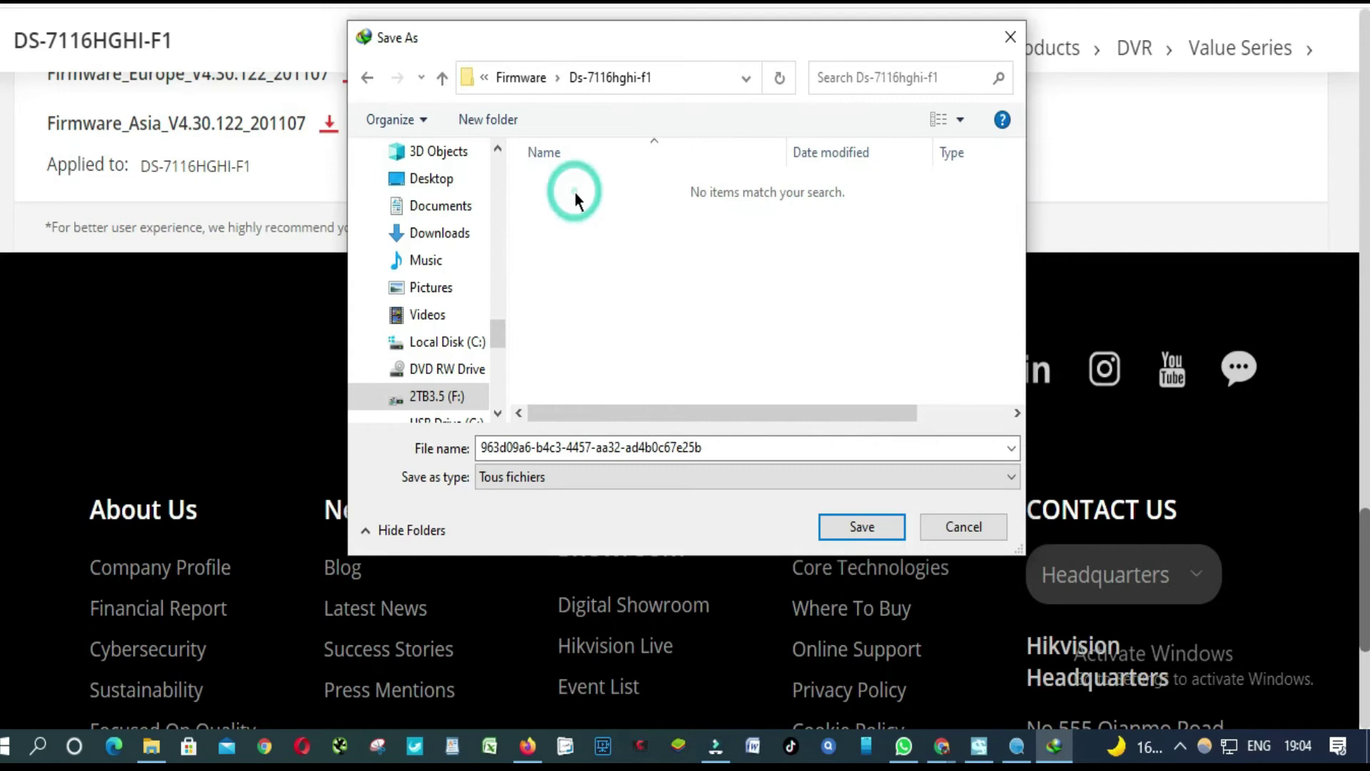
left_click(878, 528)
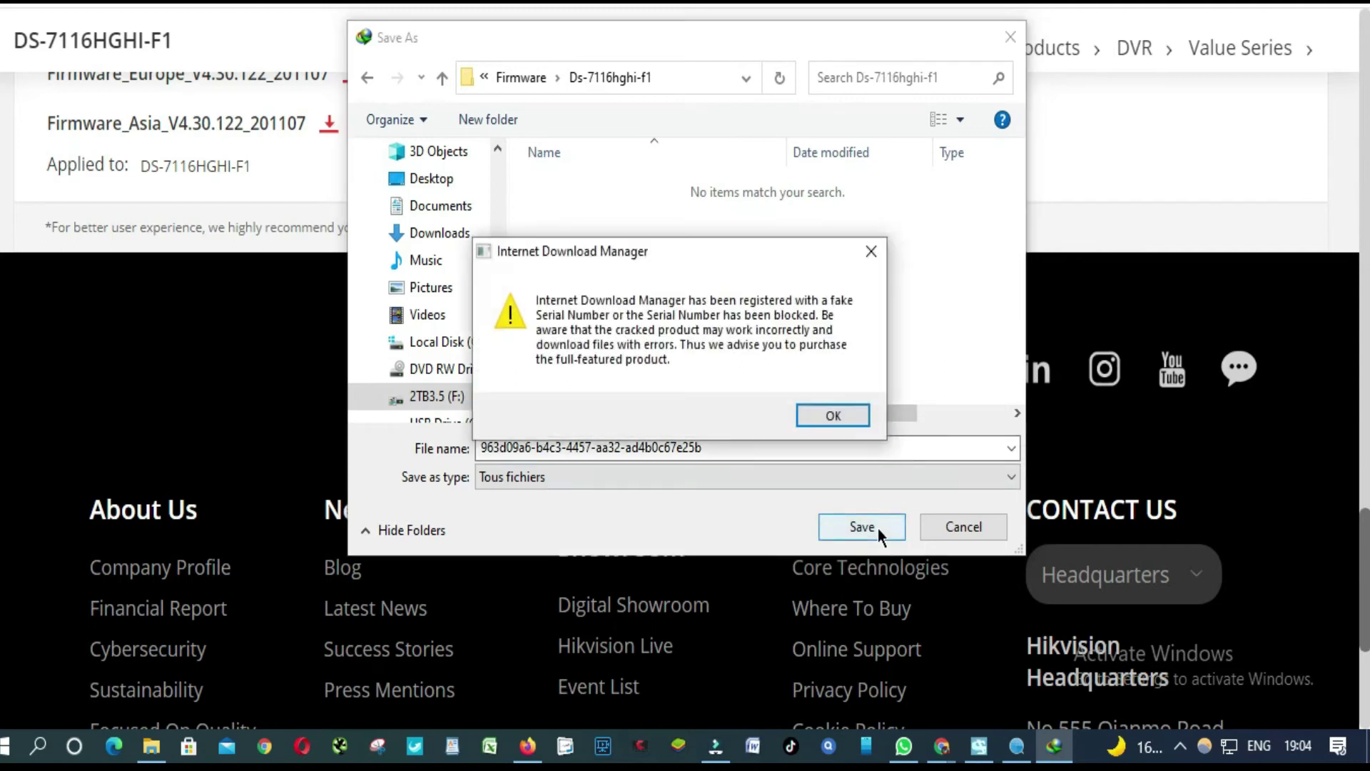
left_click(866, 251)
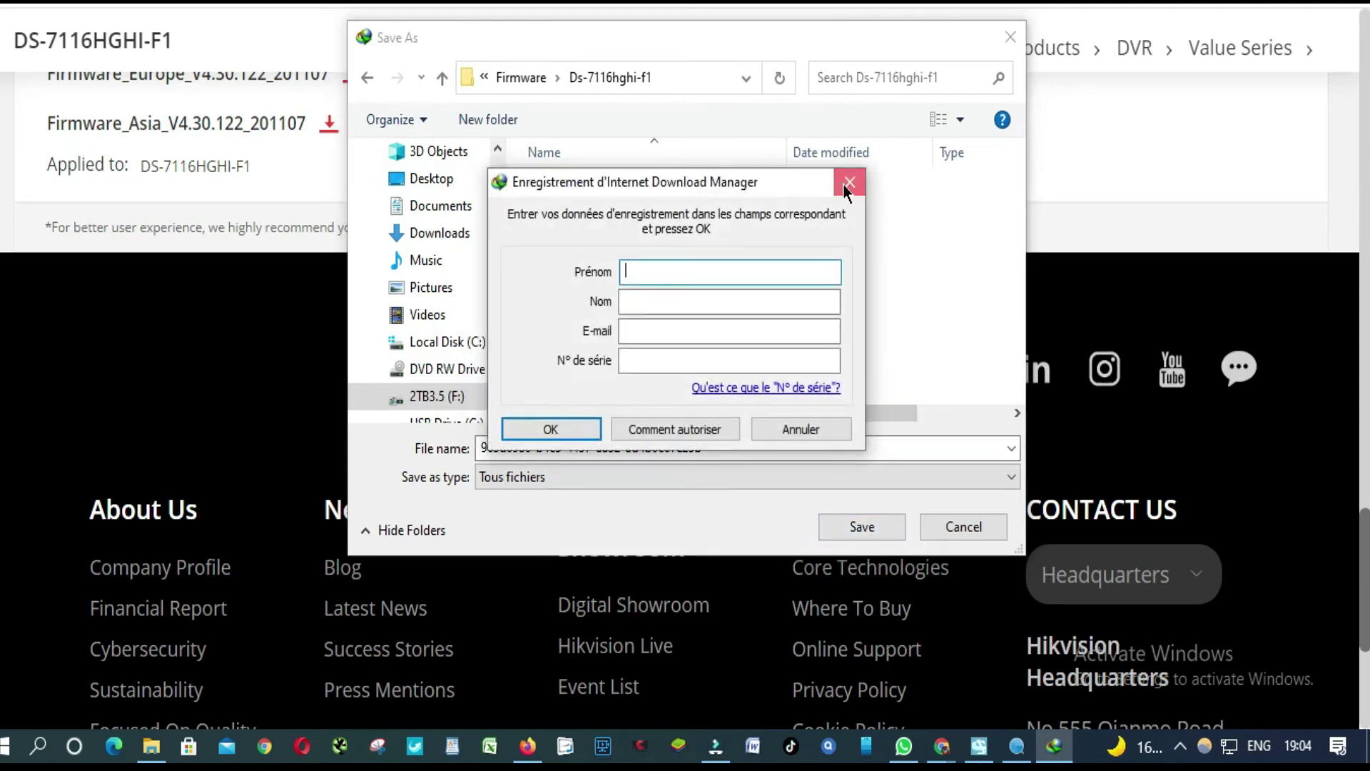
left_click(848, 183)
left_click(872, 529)
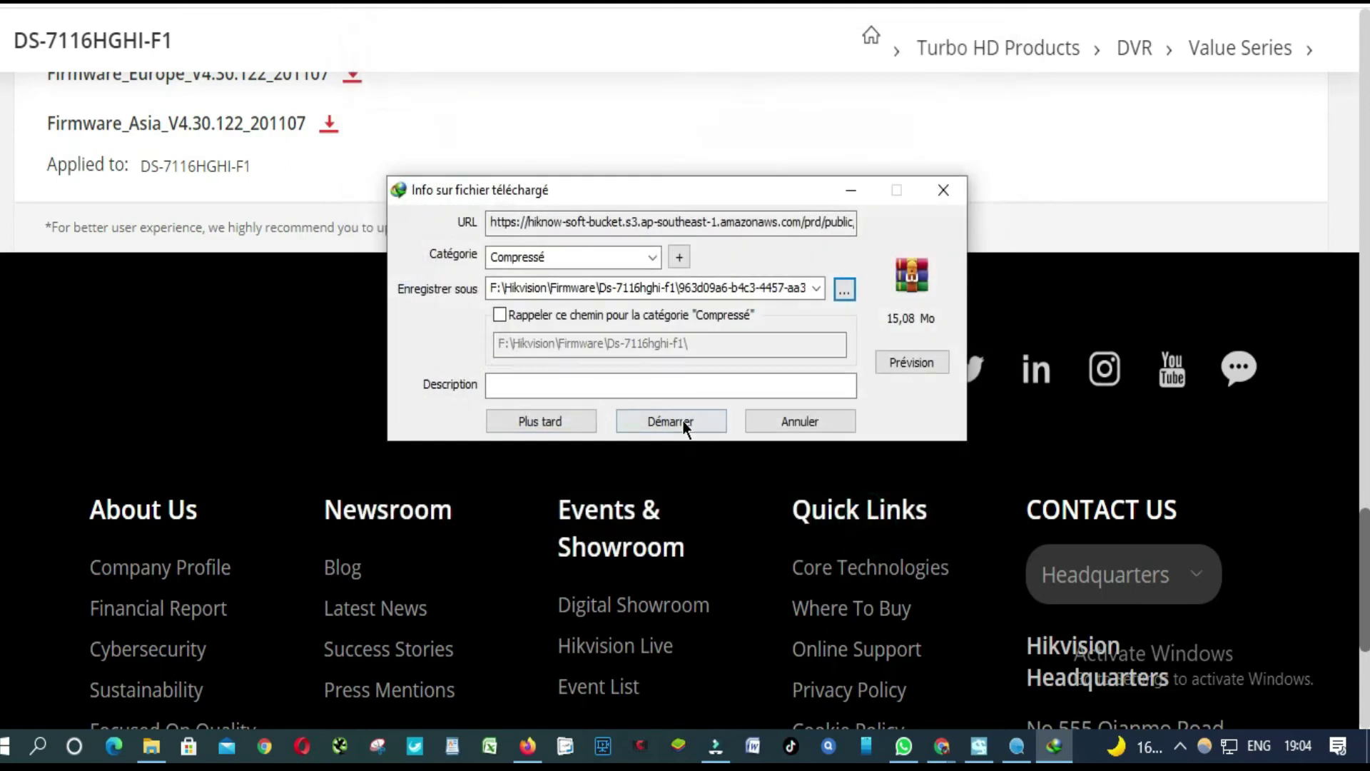
left_click(670, 422)
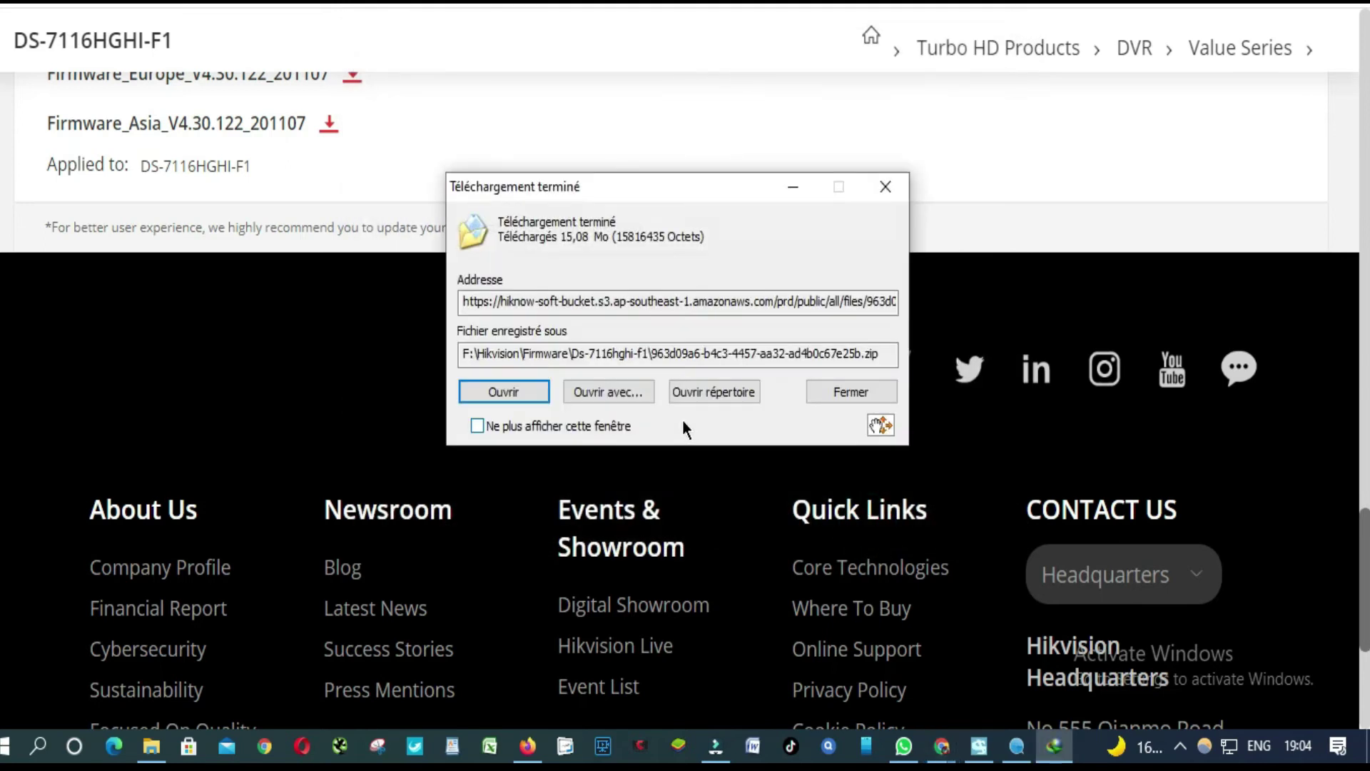
Open the Ds-7116hghi-f1 folder and extract the firmware ZIP there with Extract Here.
left_click(705, 391)
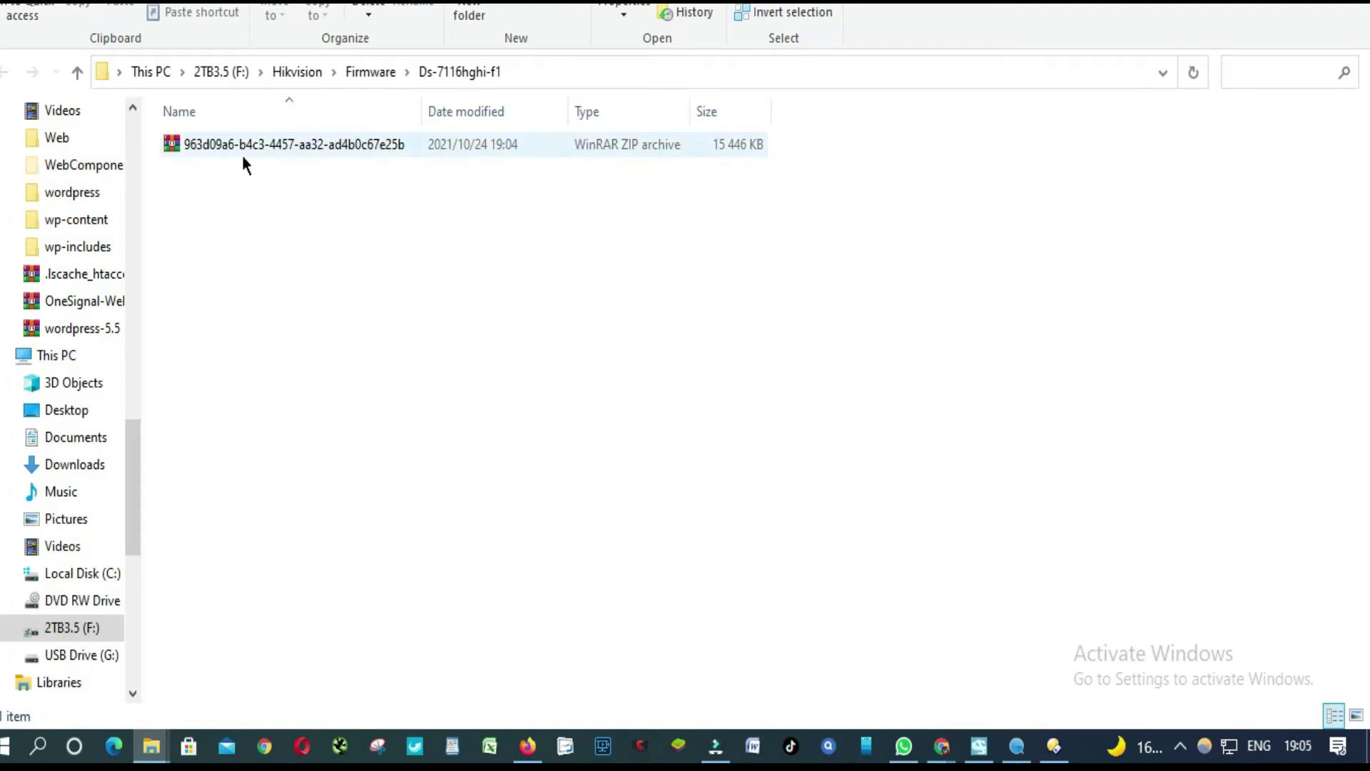
left_click_drag(426, 105, 608, 111)
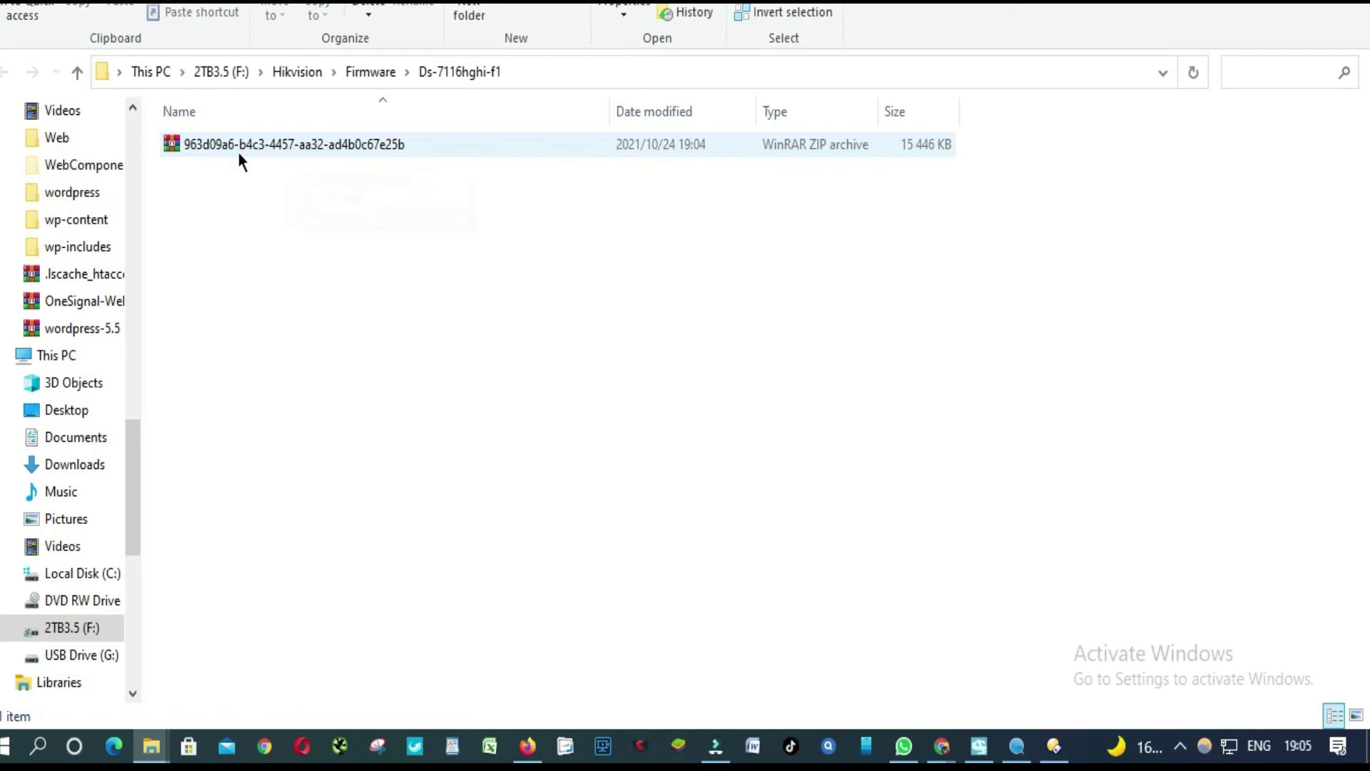
double_click(260, 137)
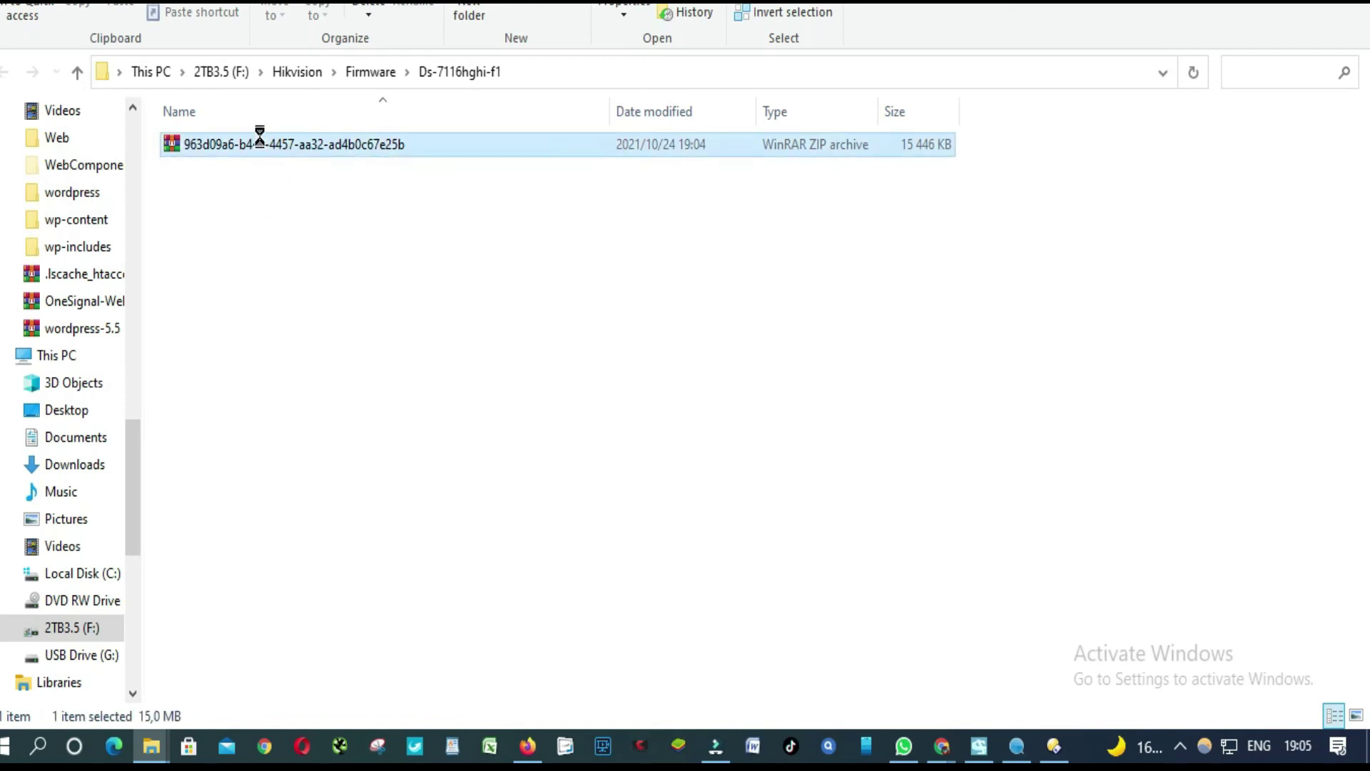
right_click(260, 140)
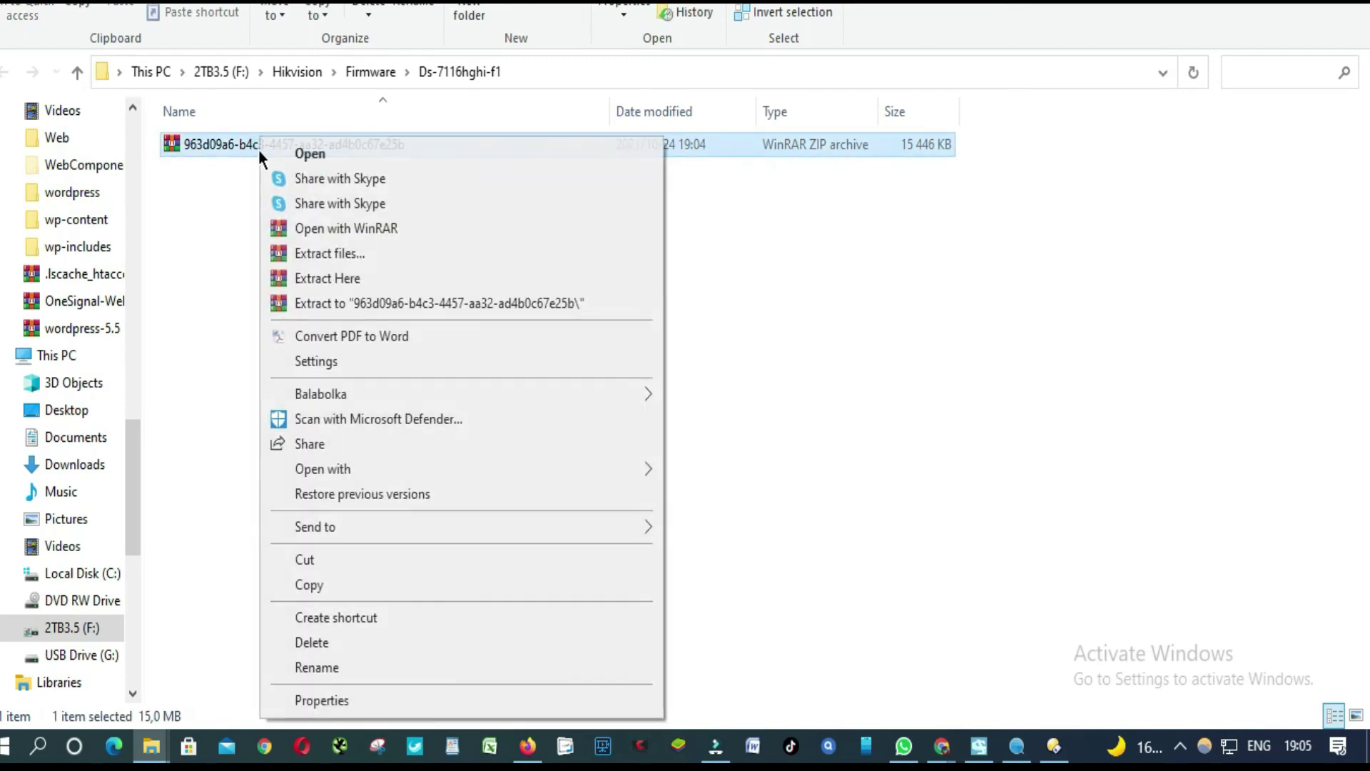
left_click(344, 280)
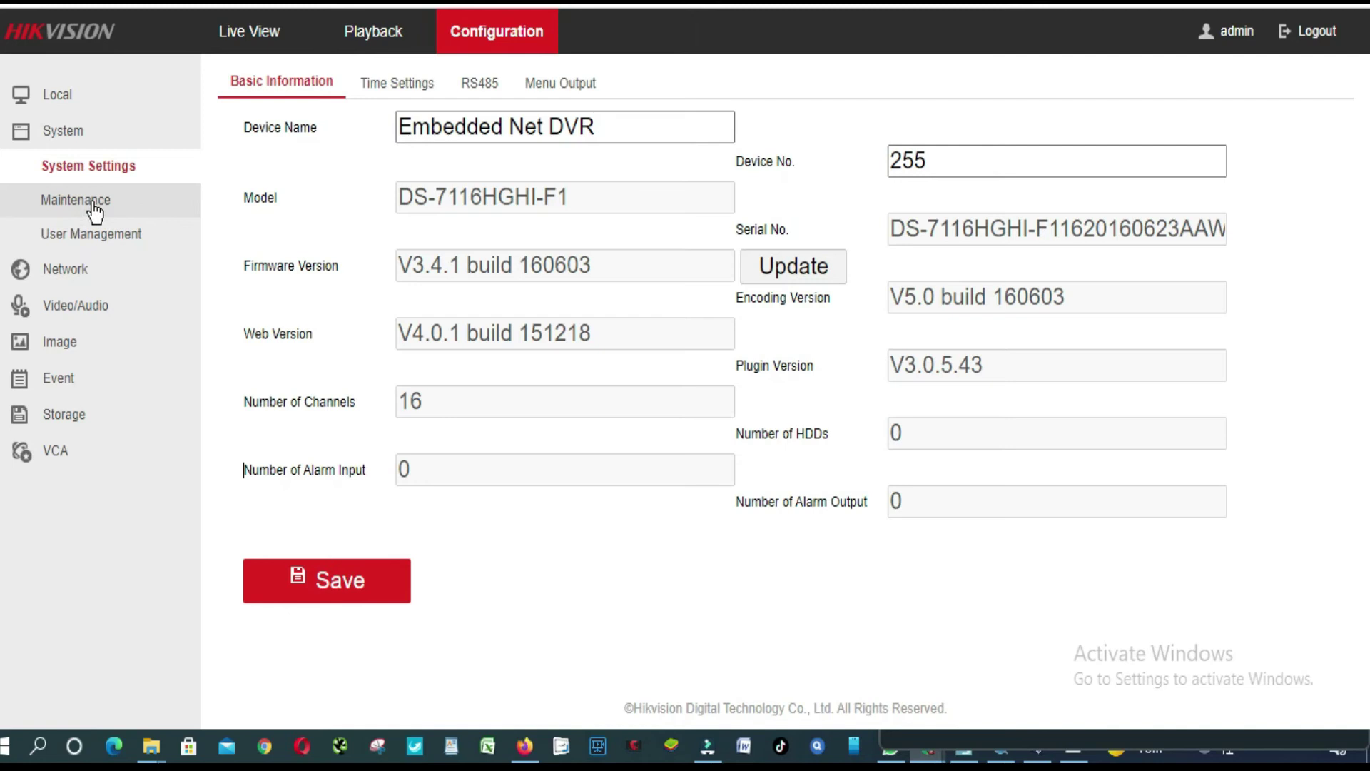
Go to System > Maintenance and highlight the upgrade-duration note on the Upgrade & Maintenance tab.
left_click(89, 204)
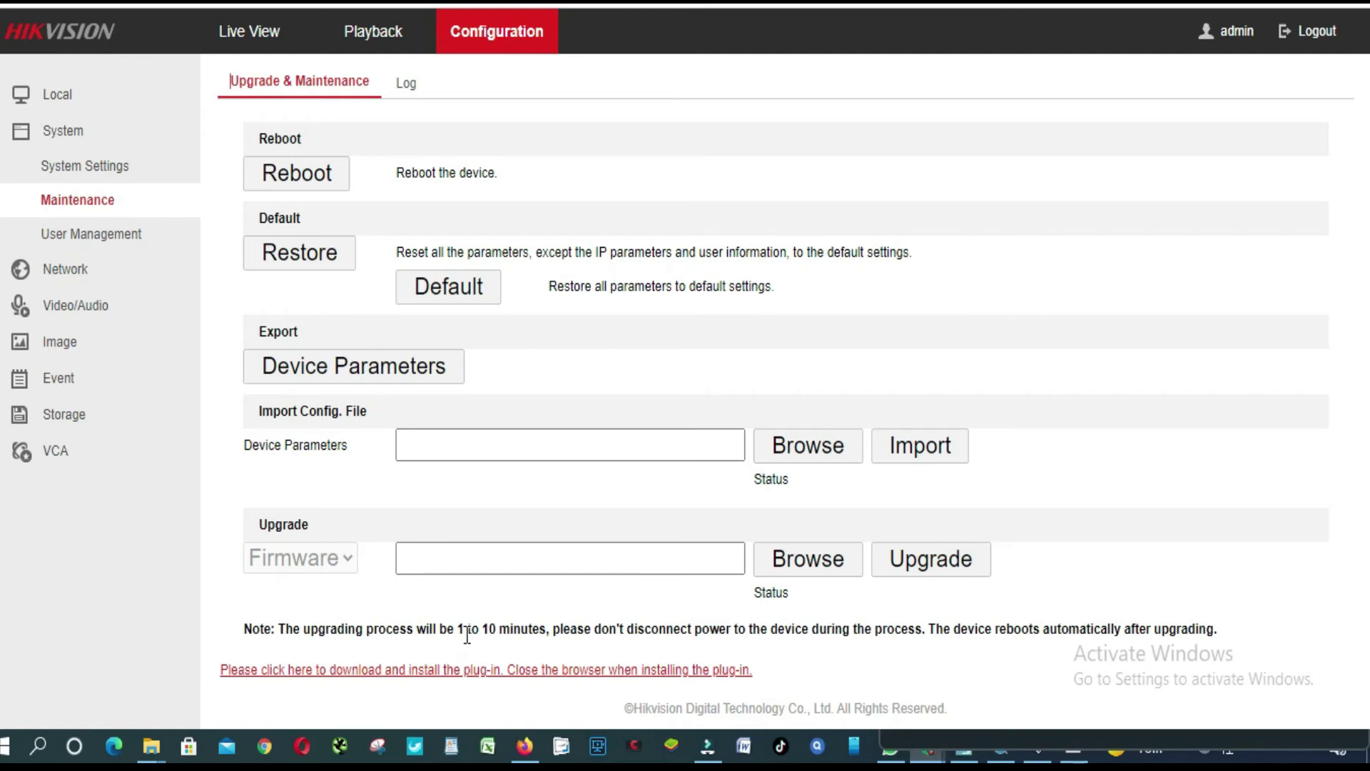
left_click_drag(546, 635, 277, 634)
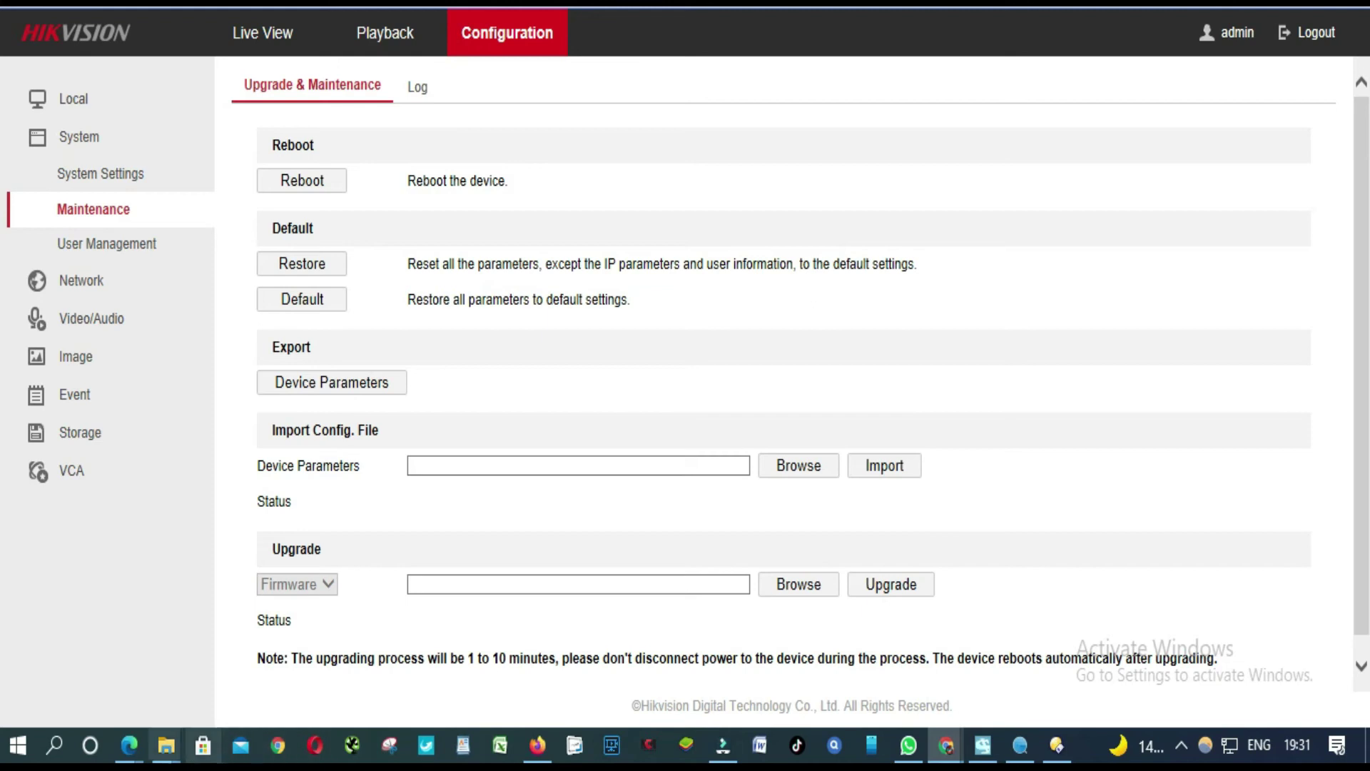
Install the video plug-in from Live View, then select digicap.dav as the upgrade file.
mouse_move(130, 747)
left_click(301, 655)
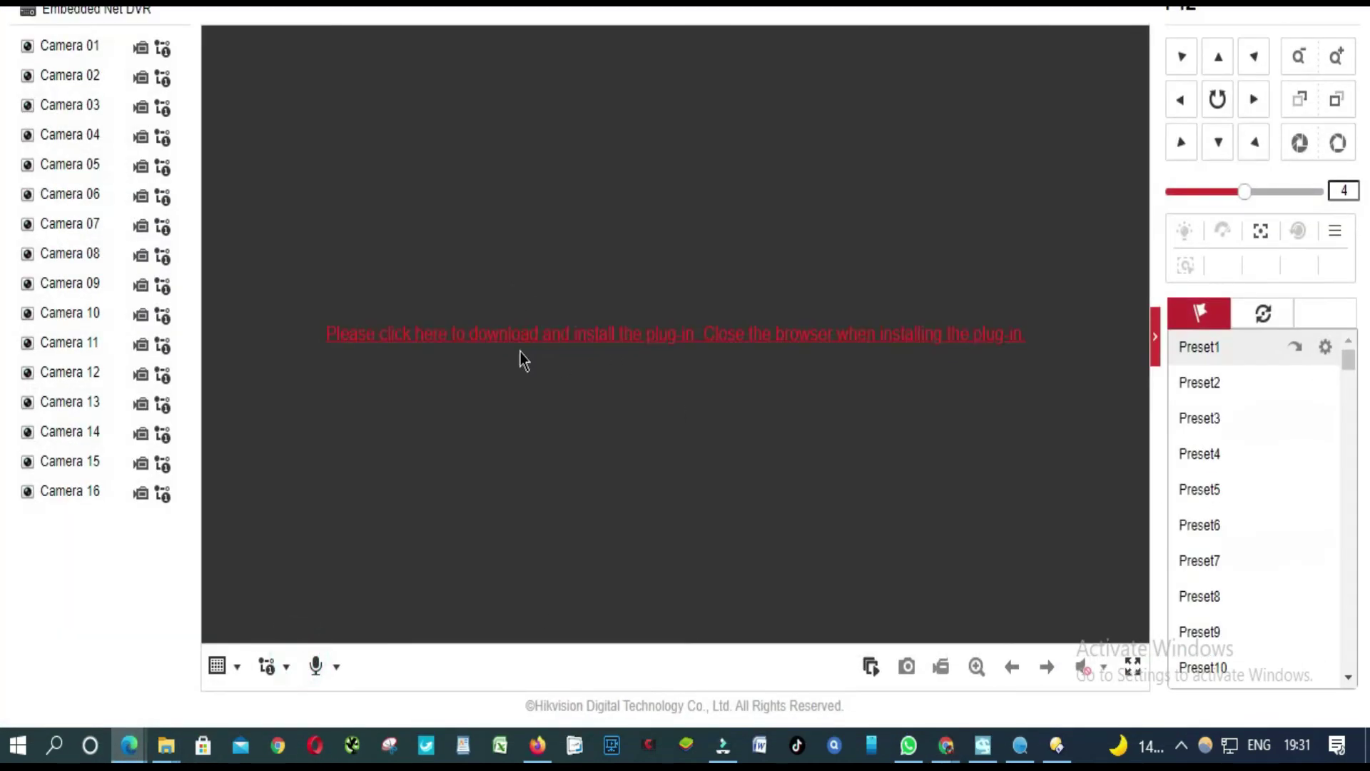
left_click(544, 361)
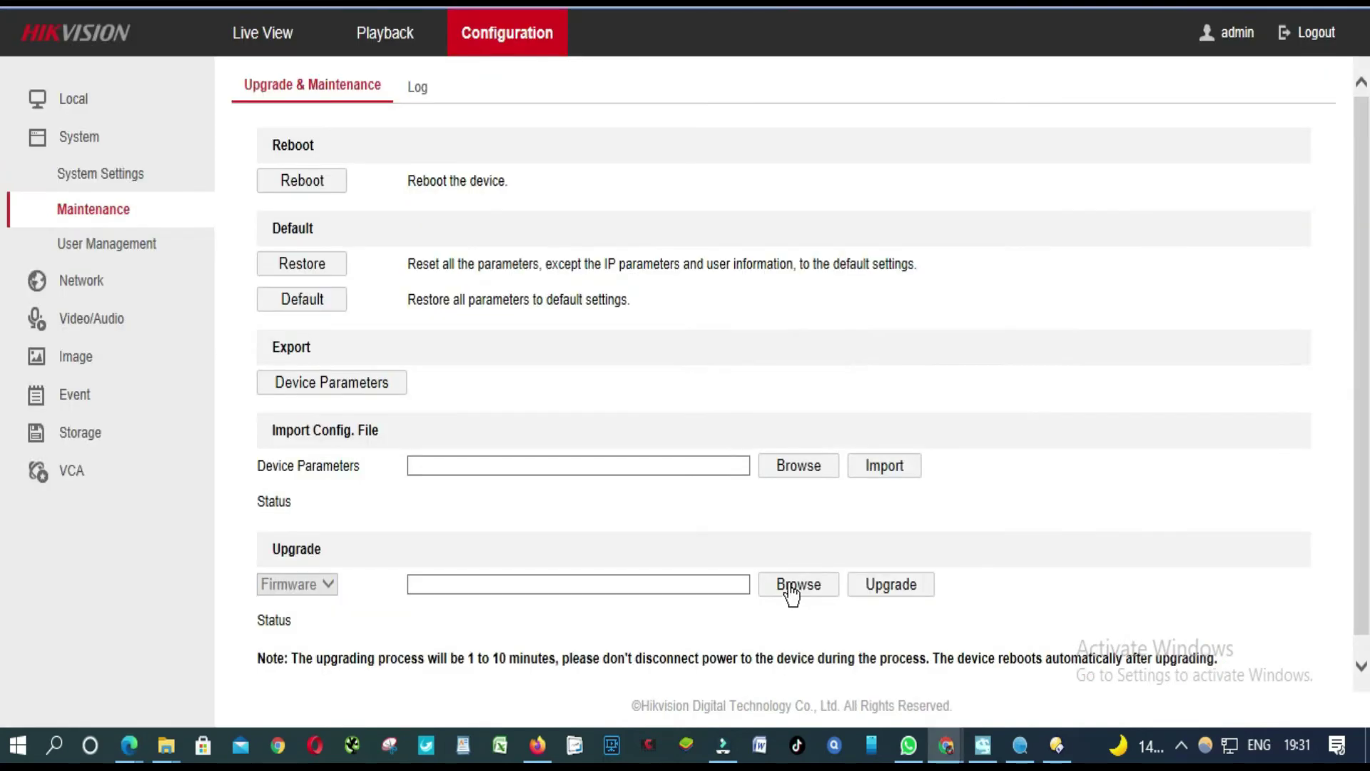
left_click(790, 585)
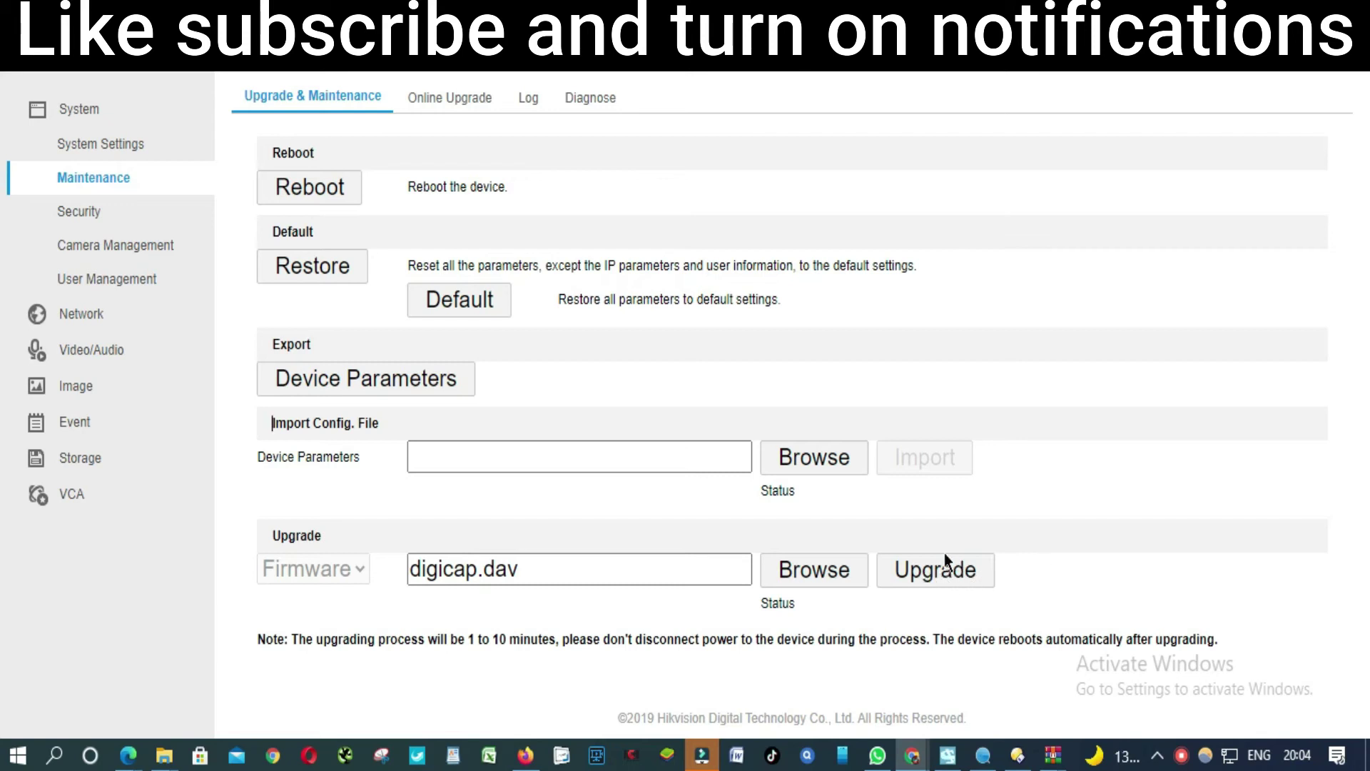
Start the digicap.dav firmware upgrade and confirm the automatic reboot.
left_click(924, 575)
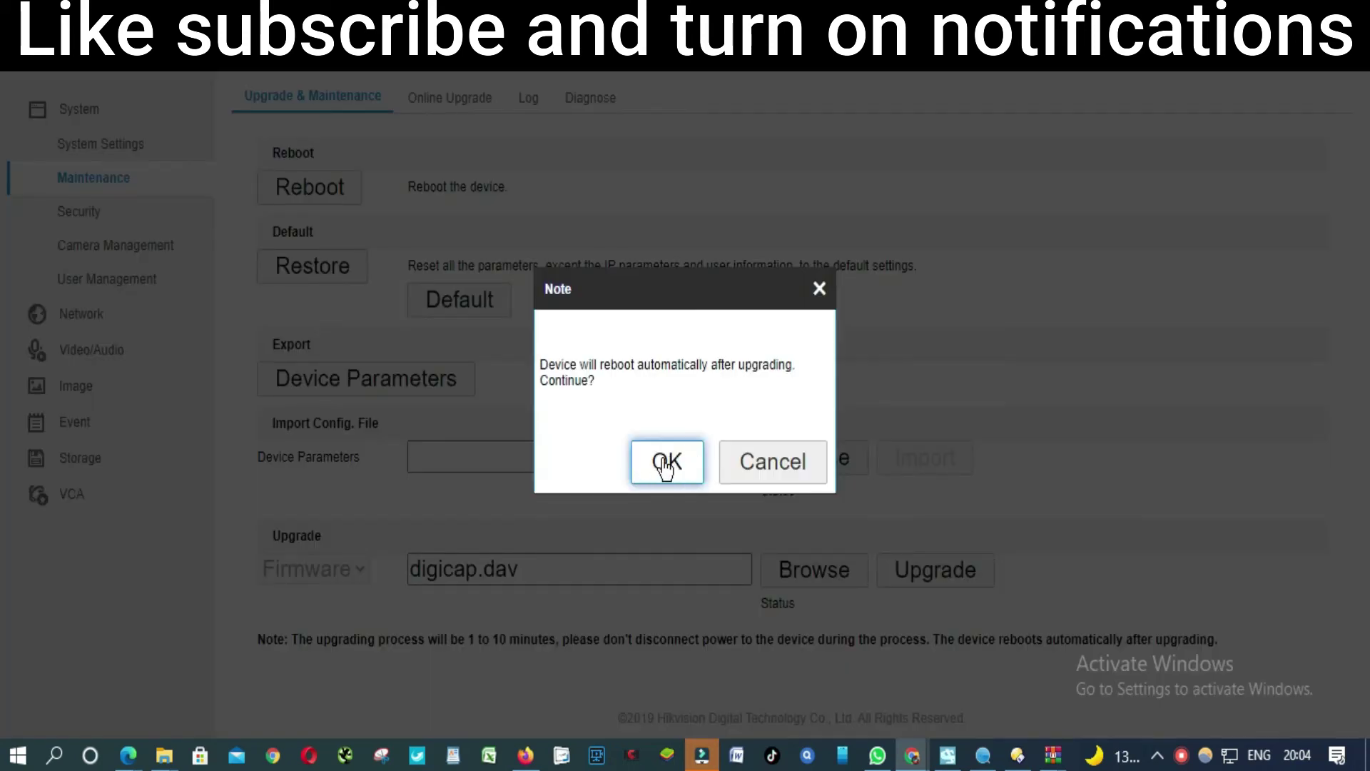
left_click(664, 468)
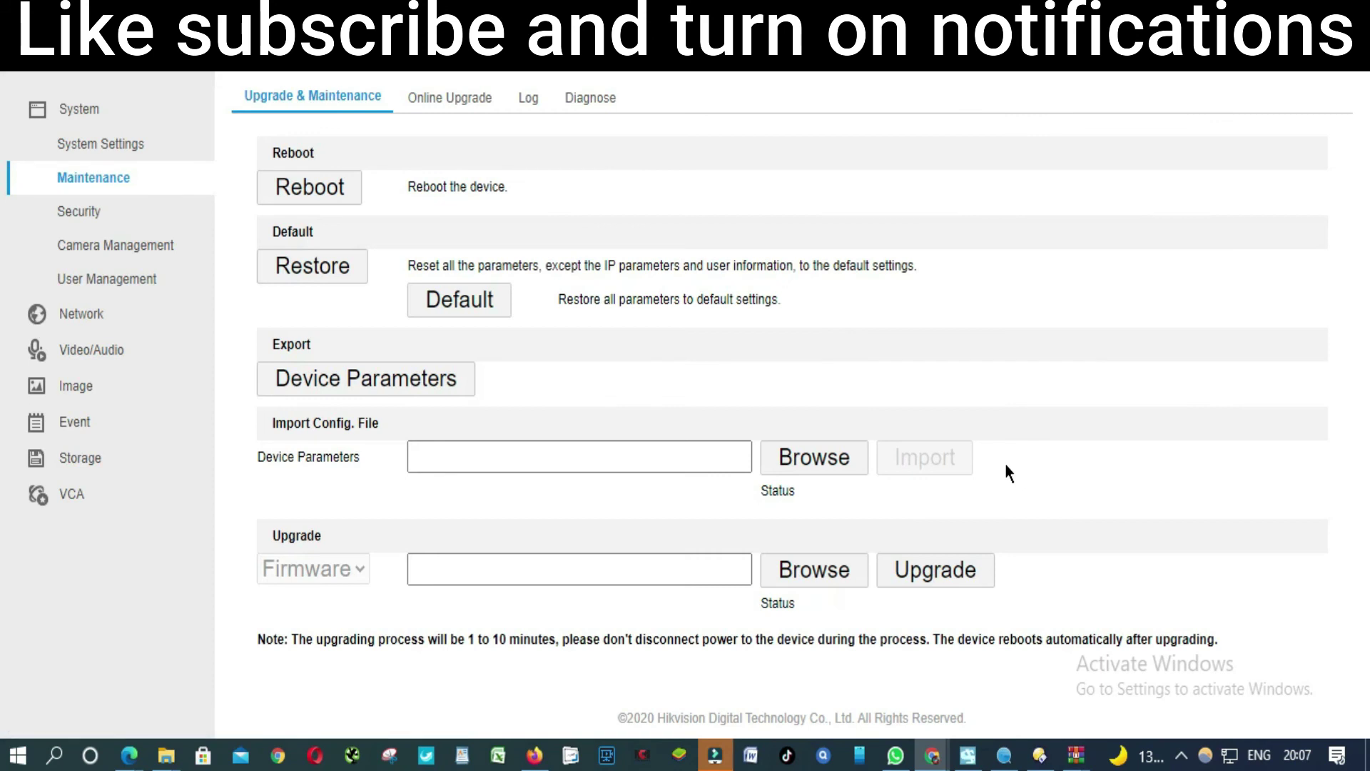
left_click(862, 292)
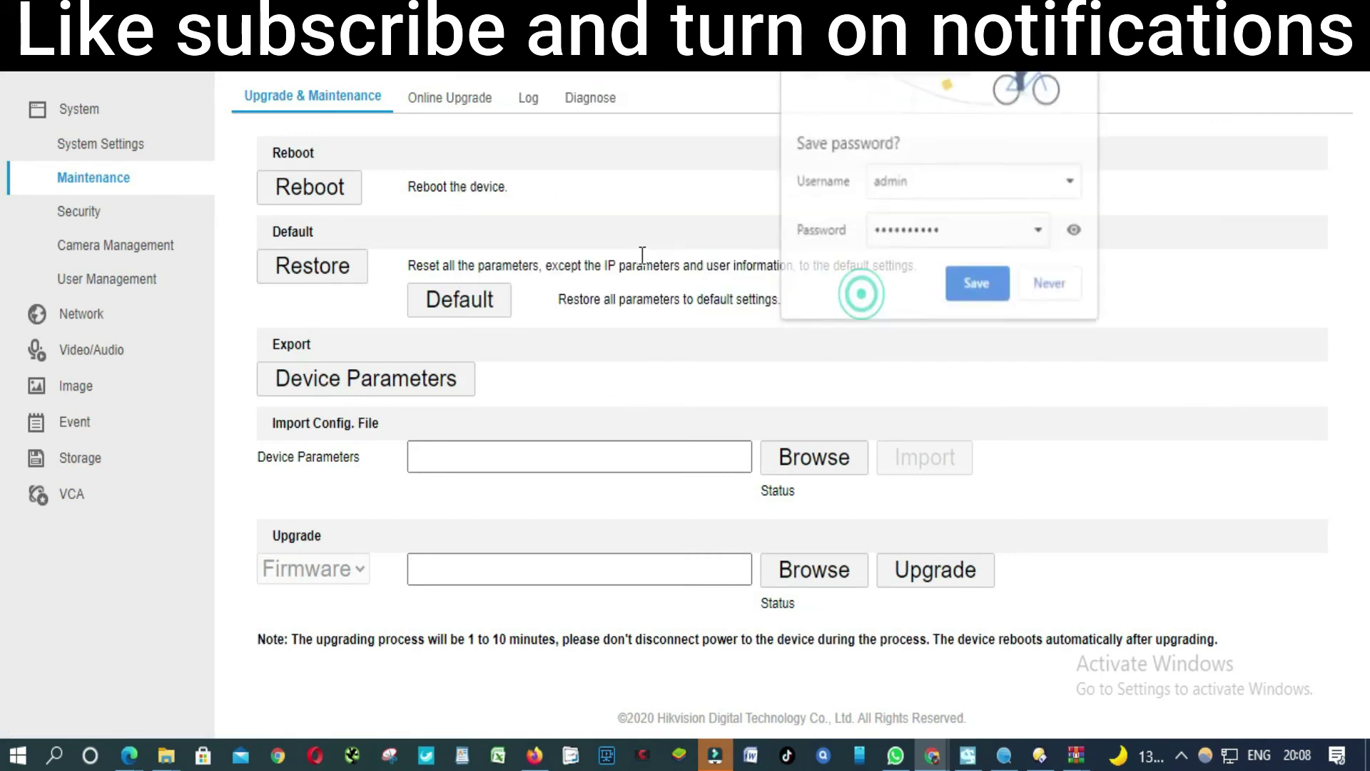
left_click(1047, 285)
left_click(104, 143)
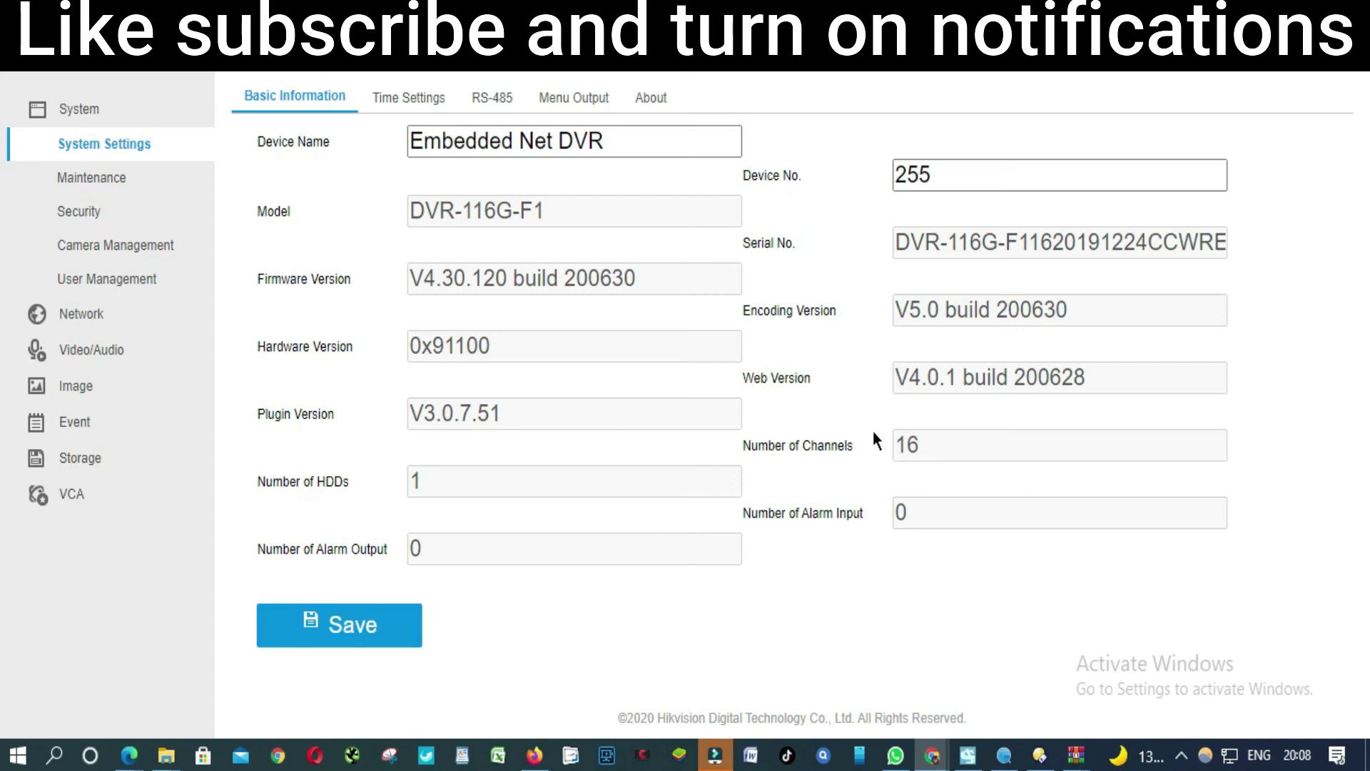
left_click(88, 183)
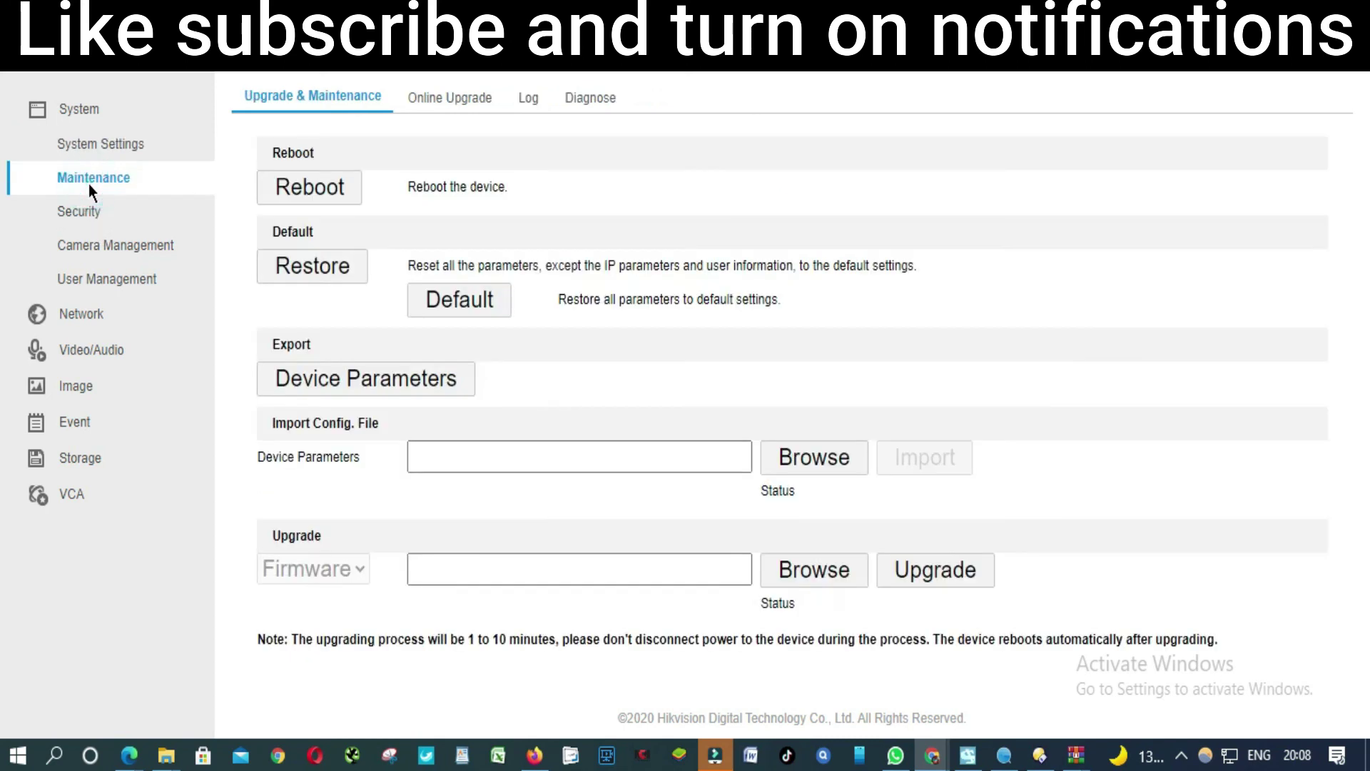